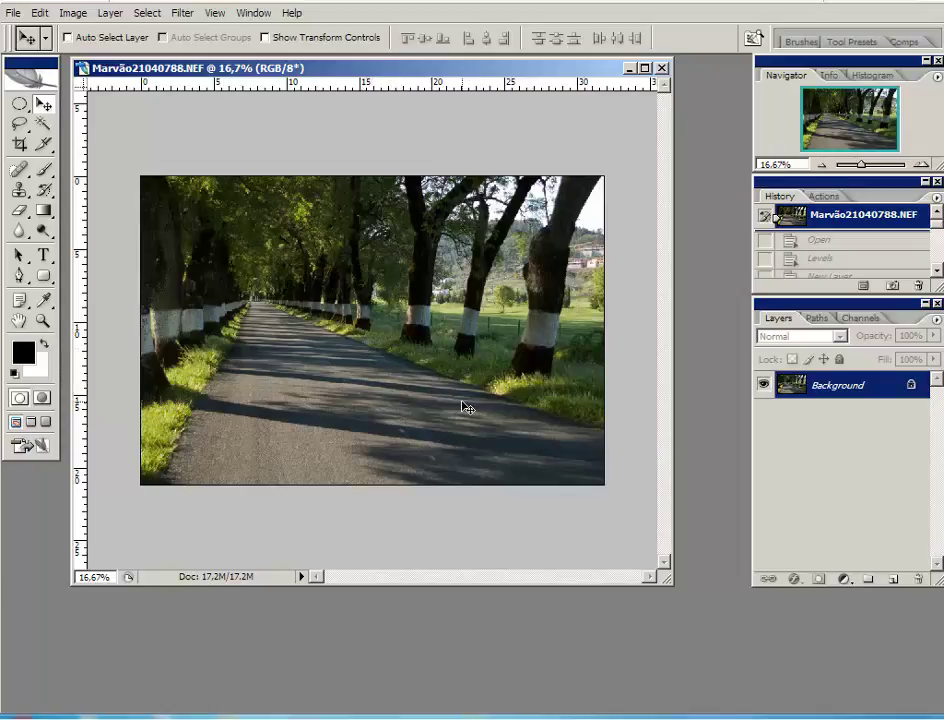
left_click(72, 14)
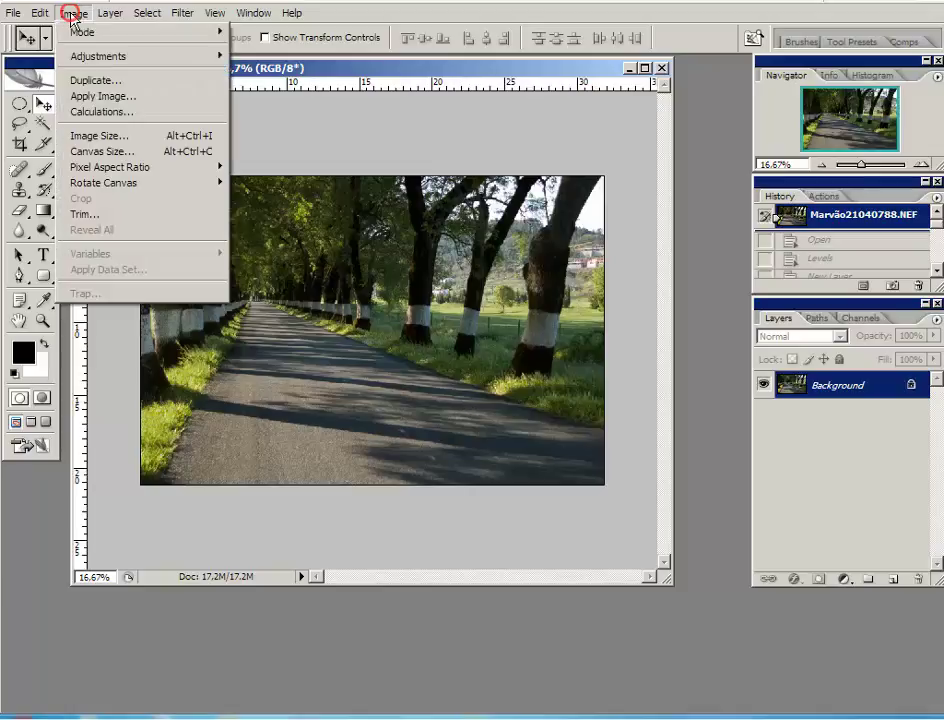
left_click(92, 135)
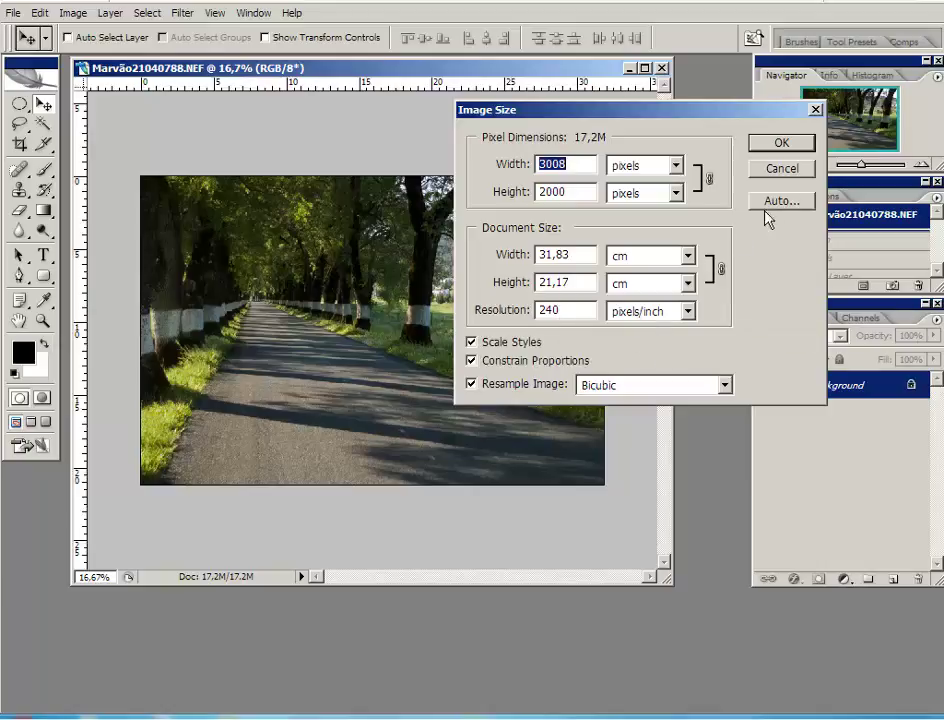
left_click(781, 155)
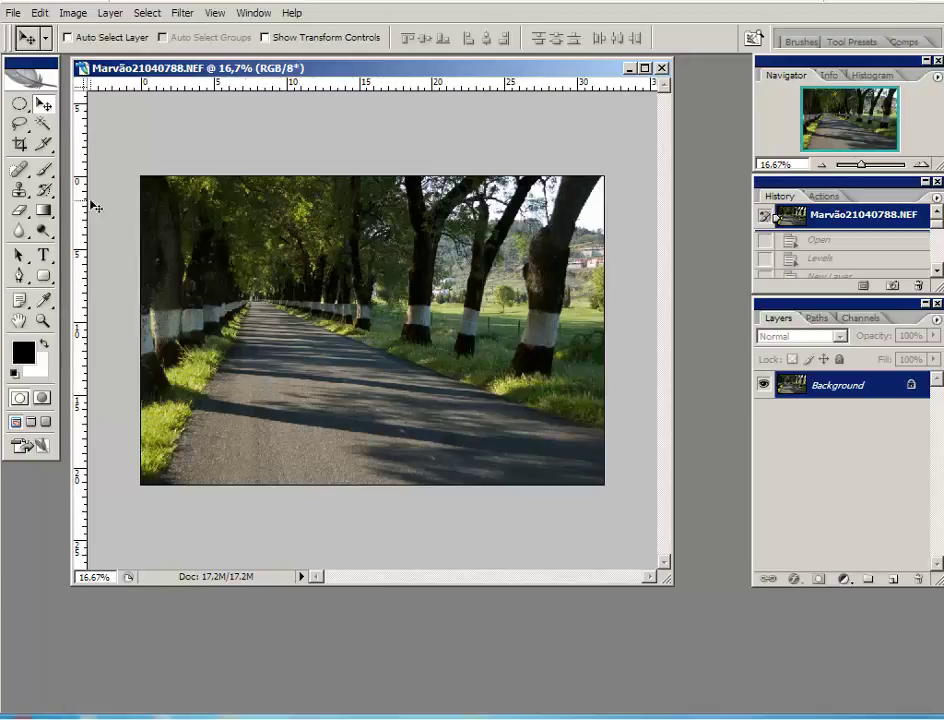
Brighten the road photo with Levels: white input 214, midtones 1,39, comparing before and after.
left_click(73, 14)
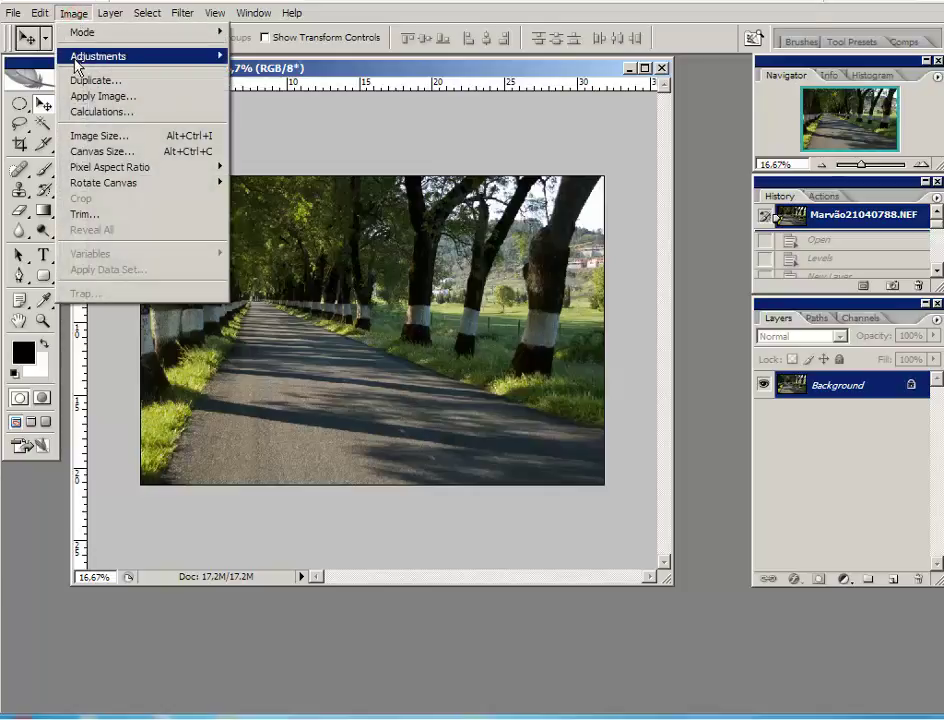
mouse_move(98, 56)
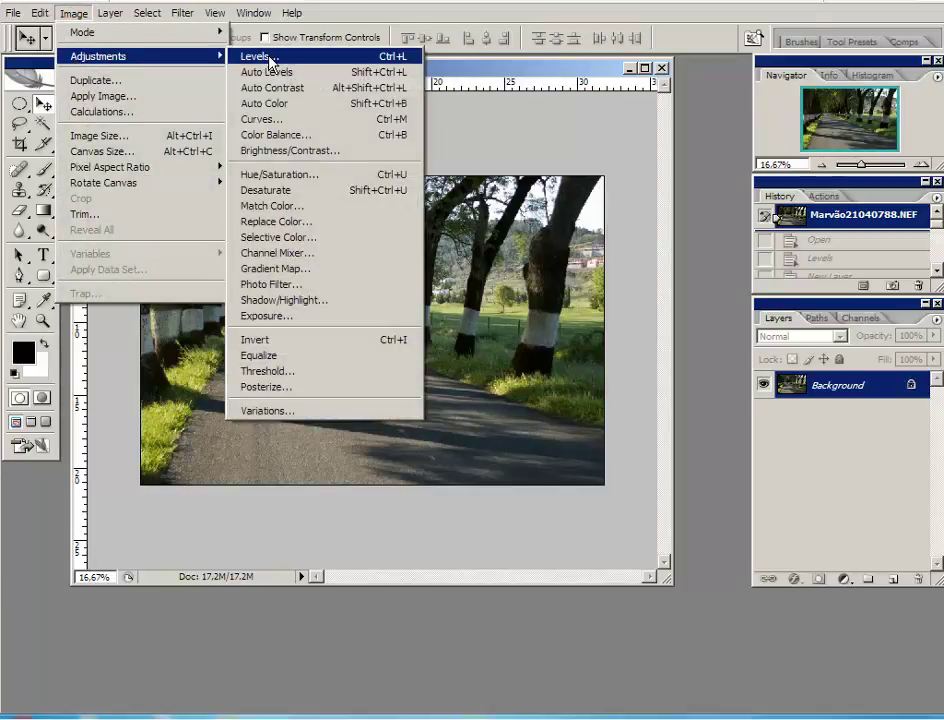
left_click(260, 56)
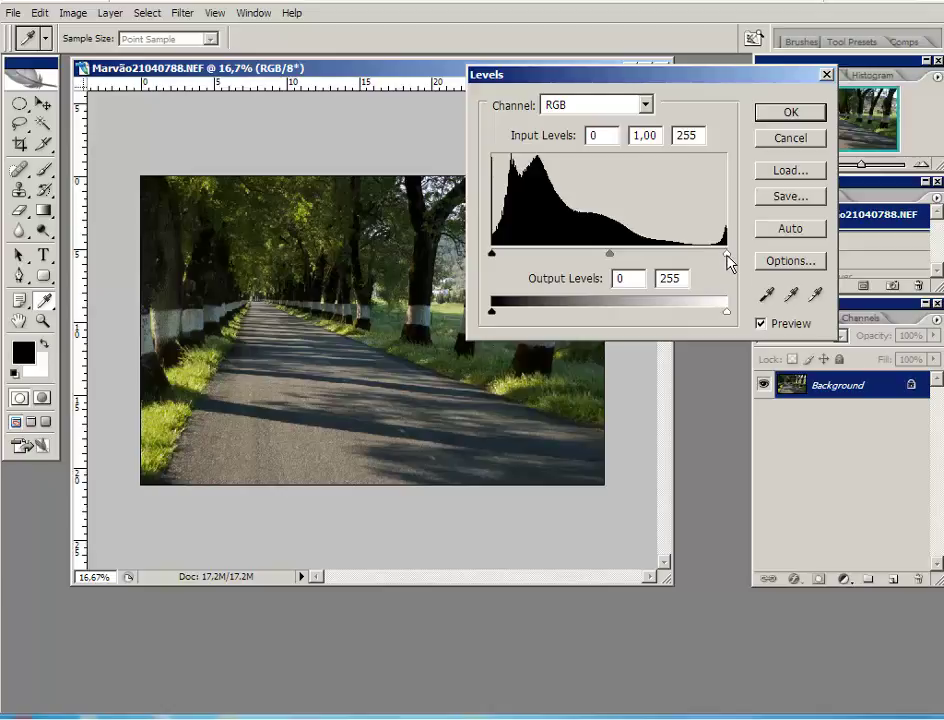
left_click_drag(727, 256, 689, 256)
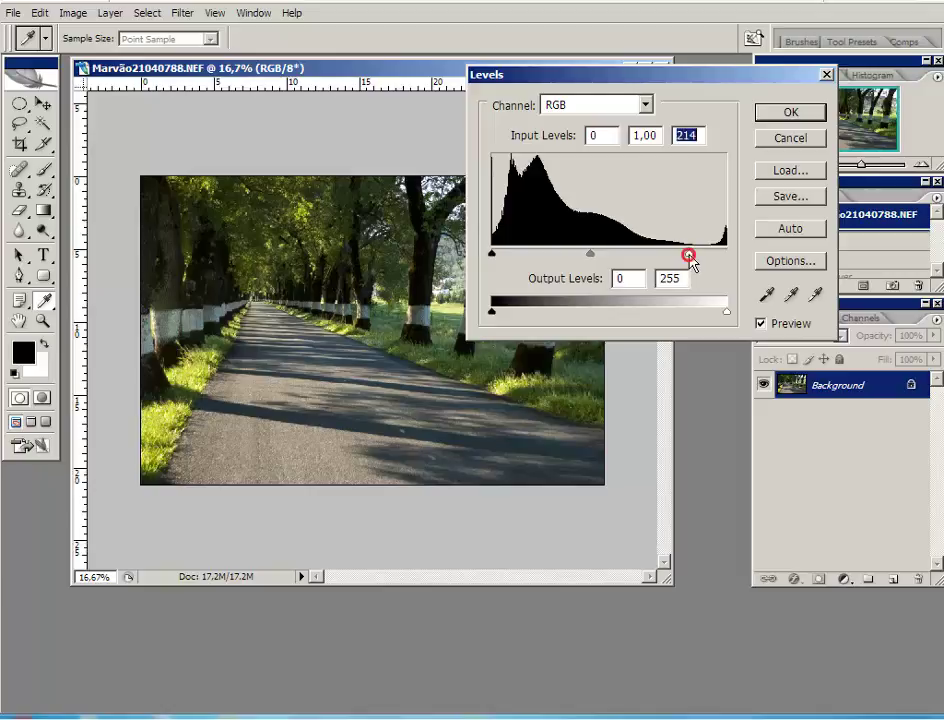
left_click_drag(590, 254, 570, 261)
left_click(567, 255)
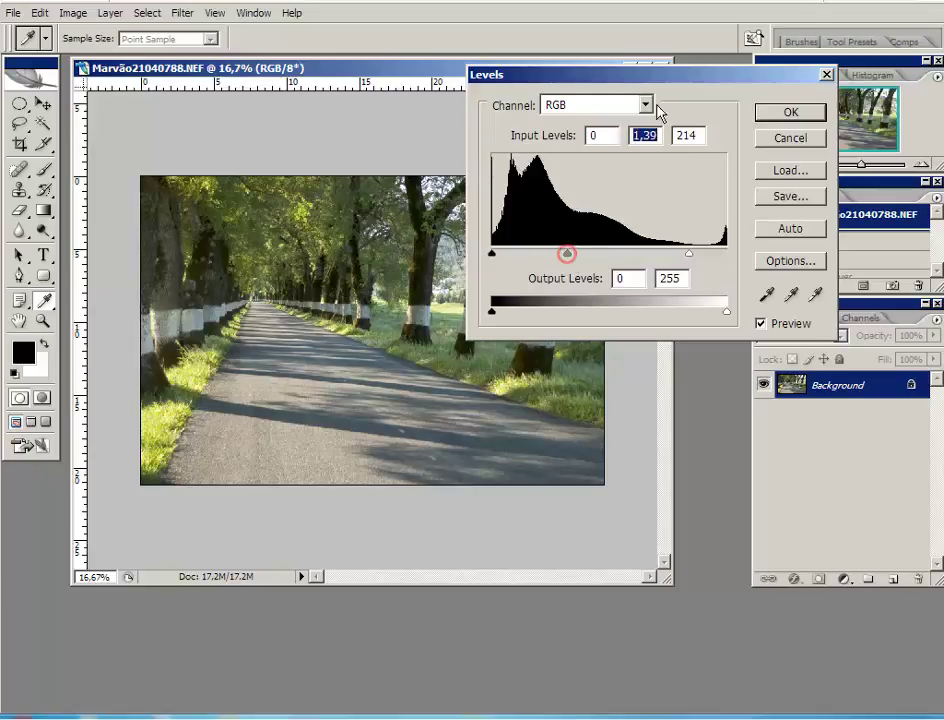
left_click_drag(638, 78, 720, 37)
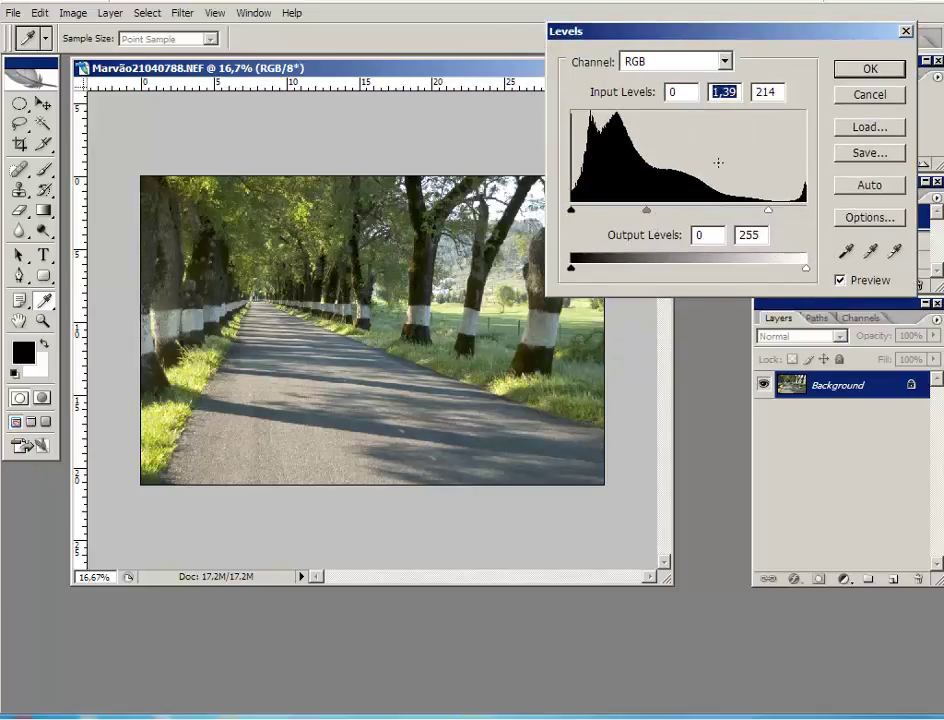
left_click(840, 280)
left_click(840, 280)
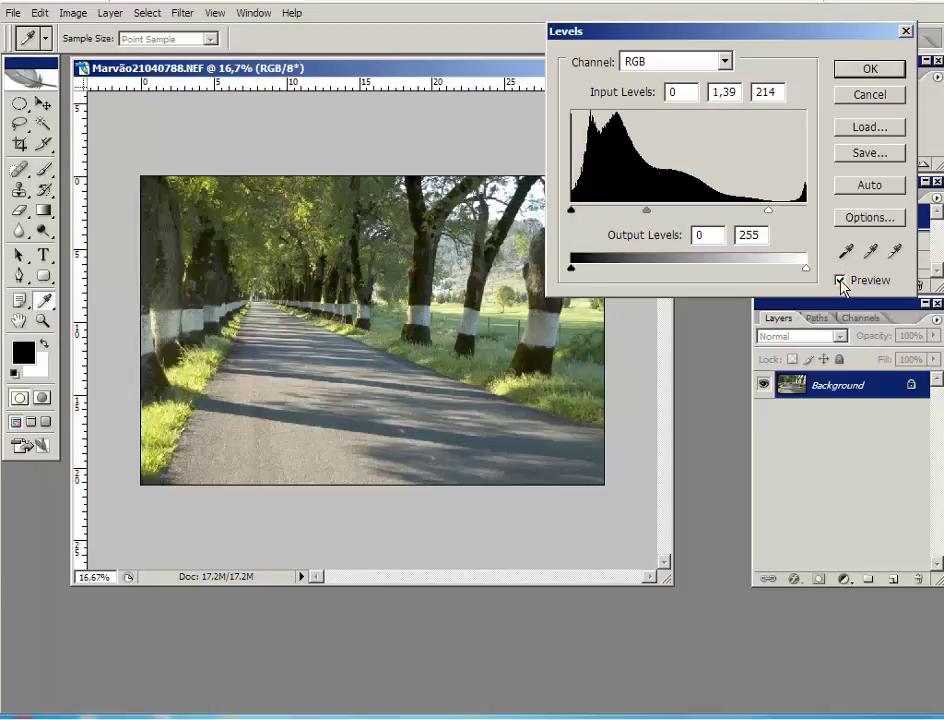
left_click(840, 280)
left_click(840, 280)
left_click(867, 69)
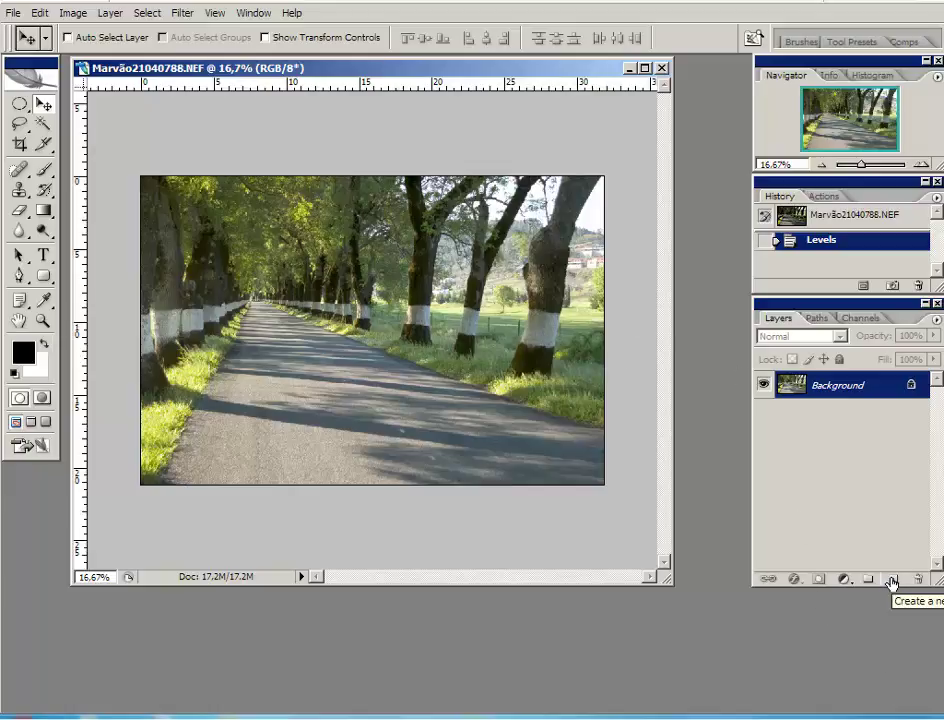
Create a new Layer 1 in Overlay mode filled with neutral 50% gray.
left_click(109, 14)
mouse_move(190, 32)
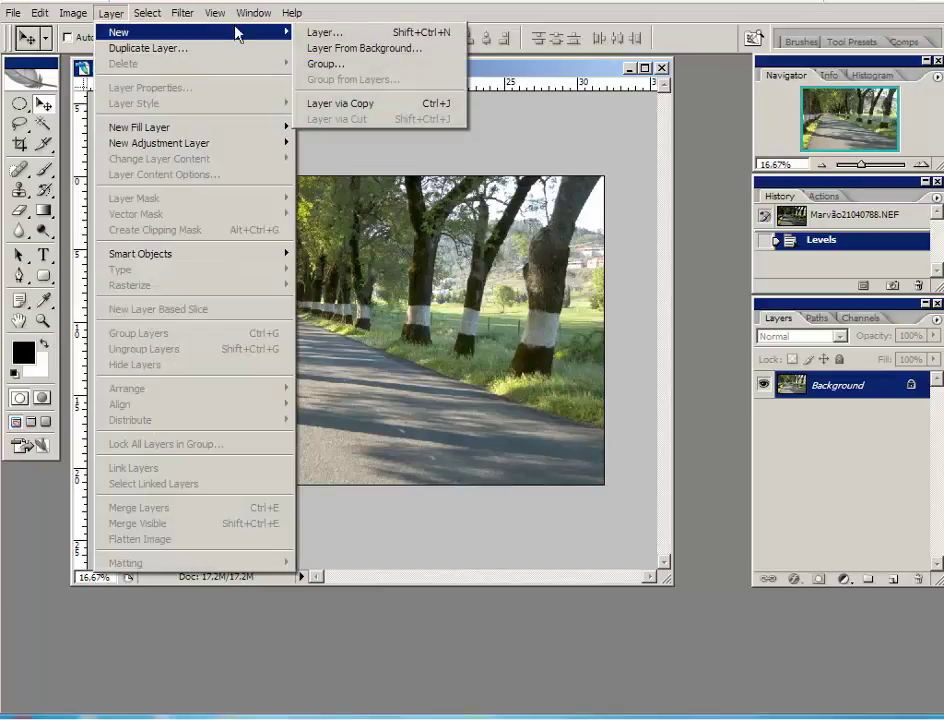
left_click(323, 32)
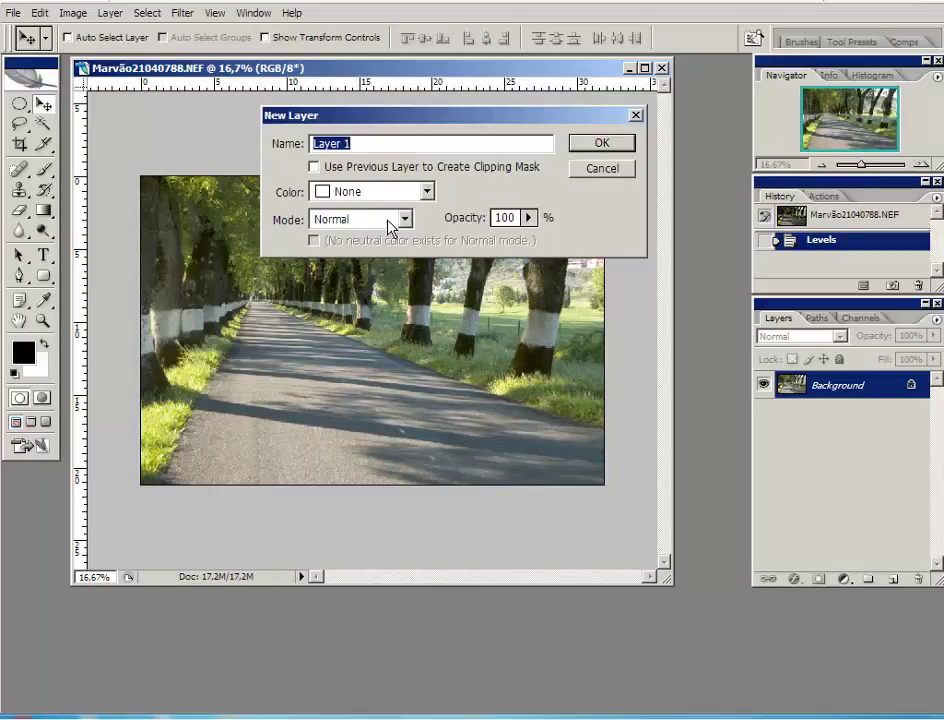
left_click(405, 219)
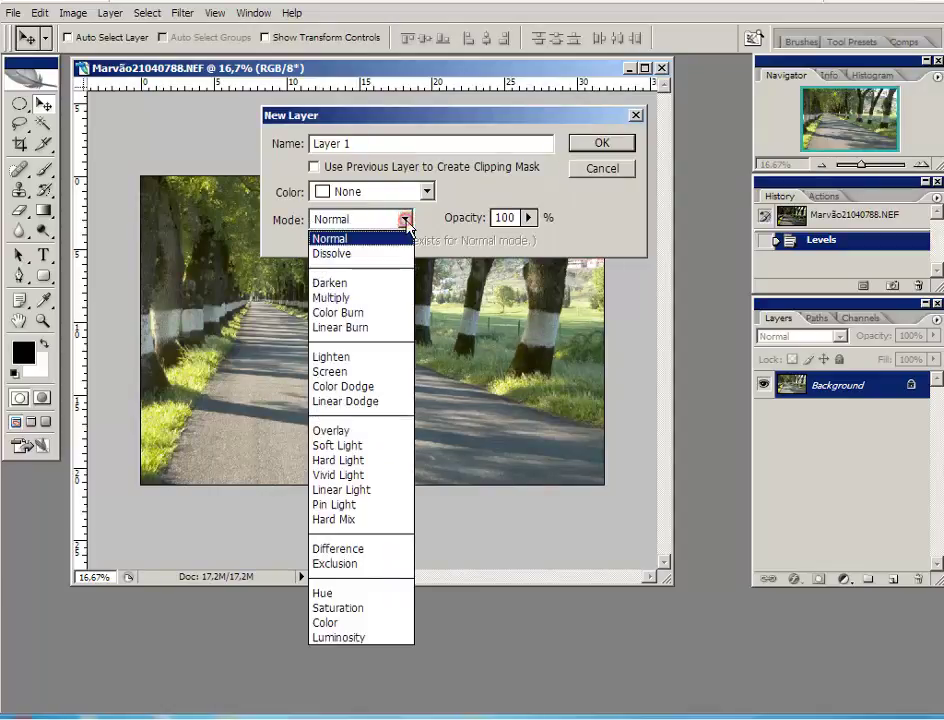
left_click(360, 432)
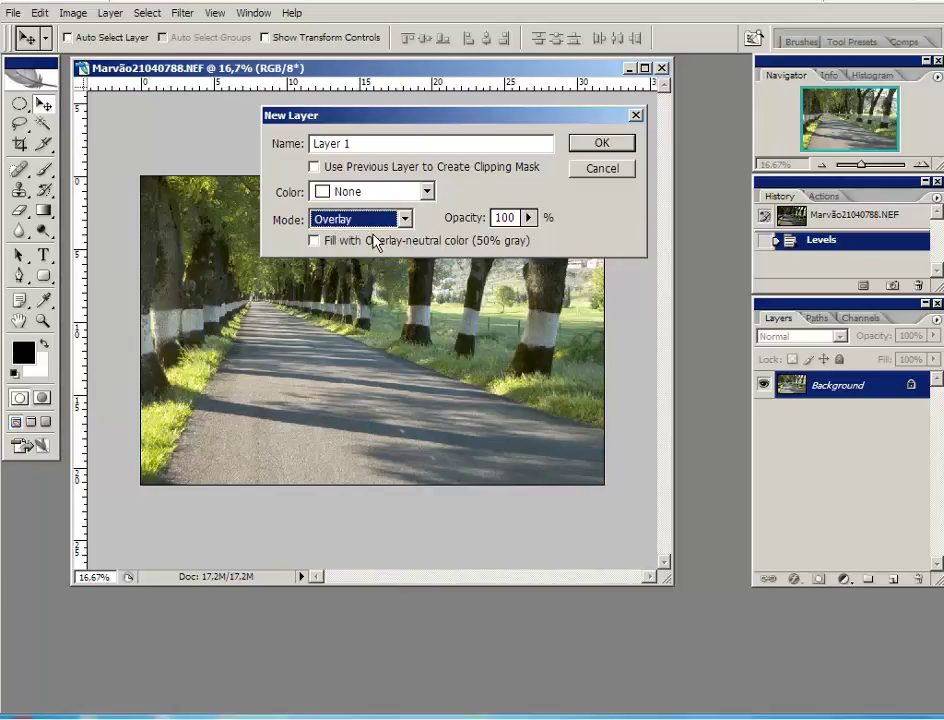
left_click(314, 241)
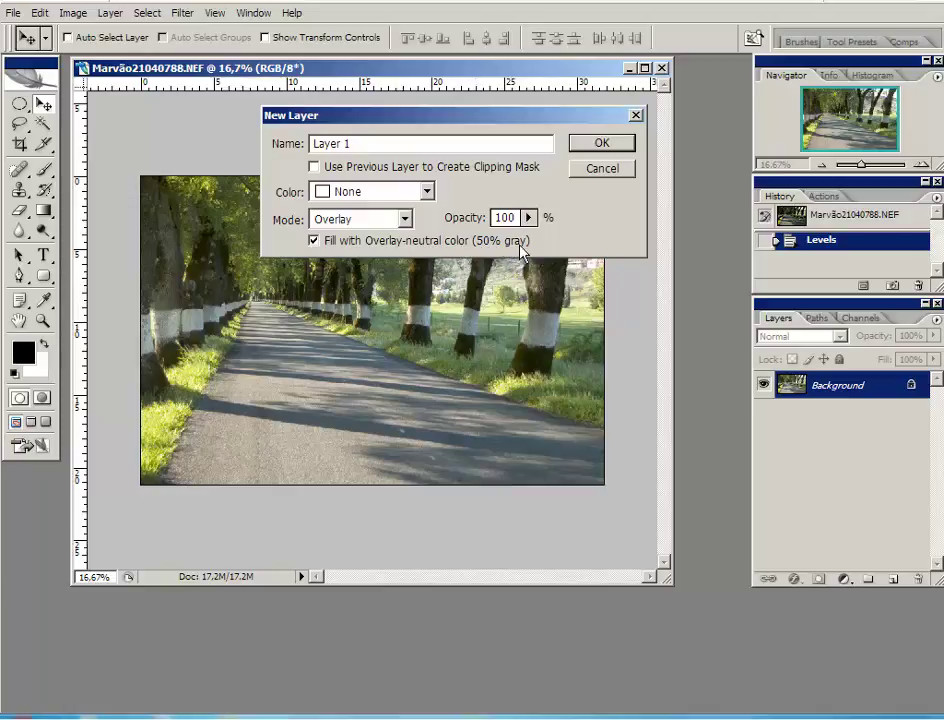
left_click(601, 143)
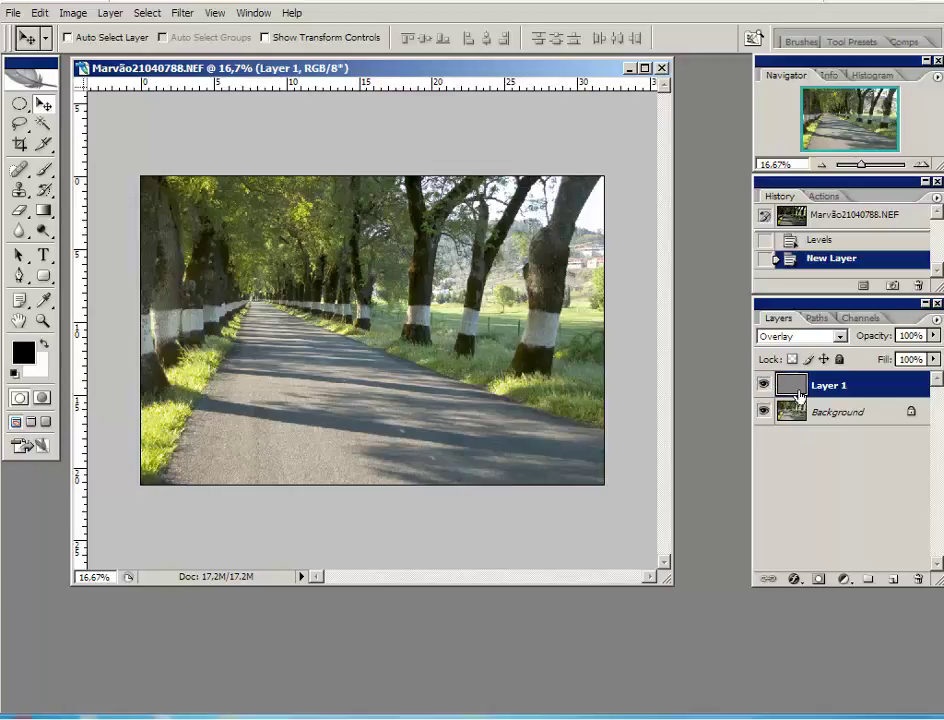
Preview Layer 1 at Normal blending, then set it back to Overlay.
left_click(839, 335)
left_click(795, 352)
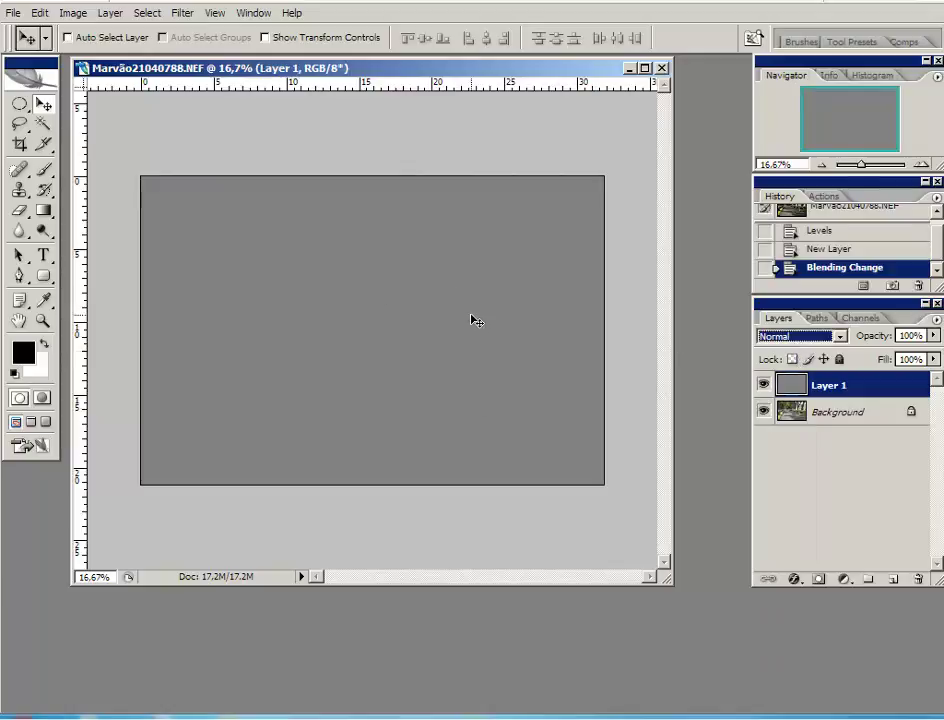
left_click(839, 336)
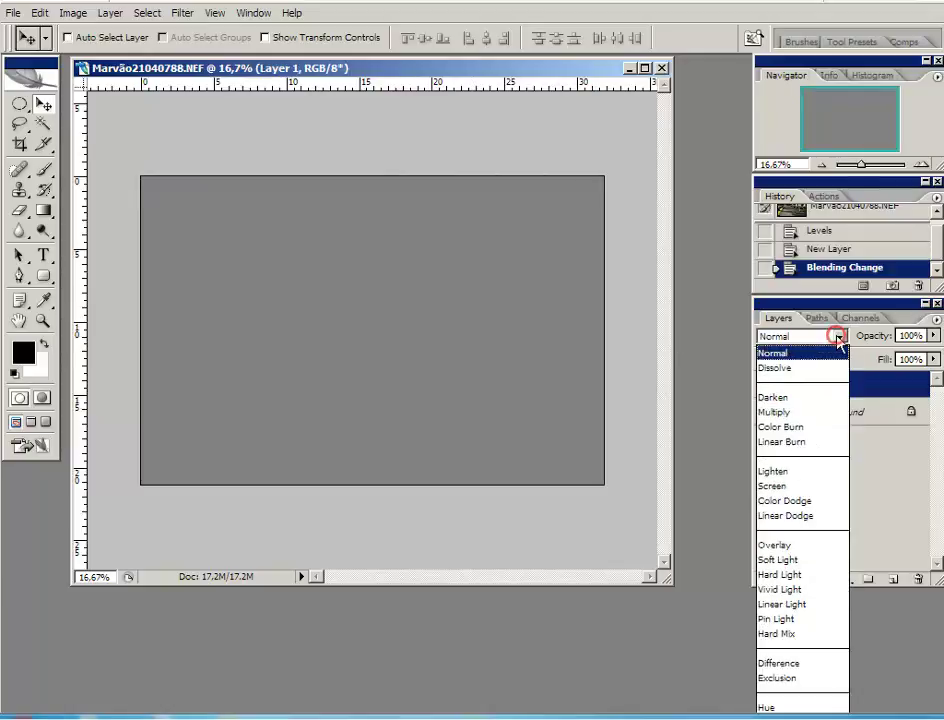
left_click(782, 545)
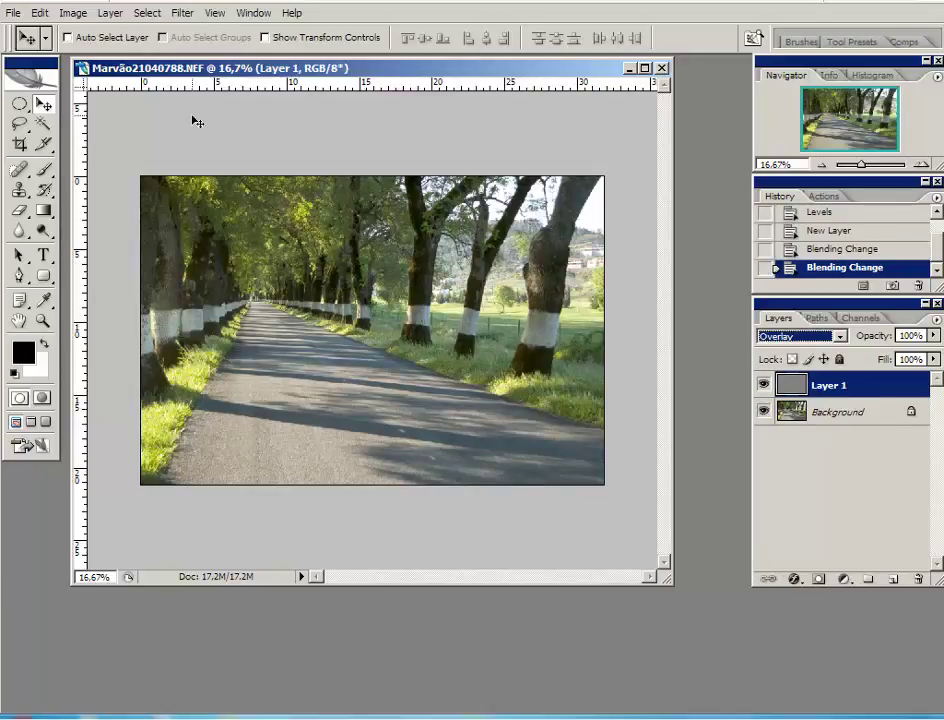
left_click(181, 14)
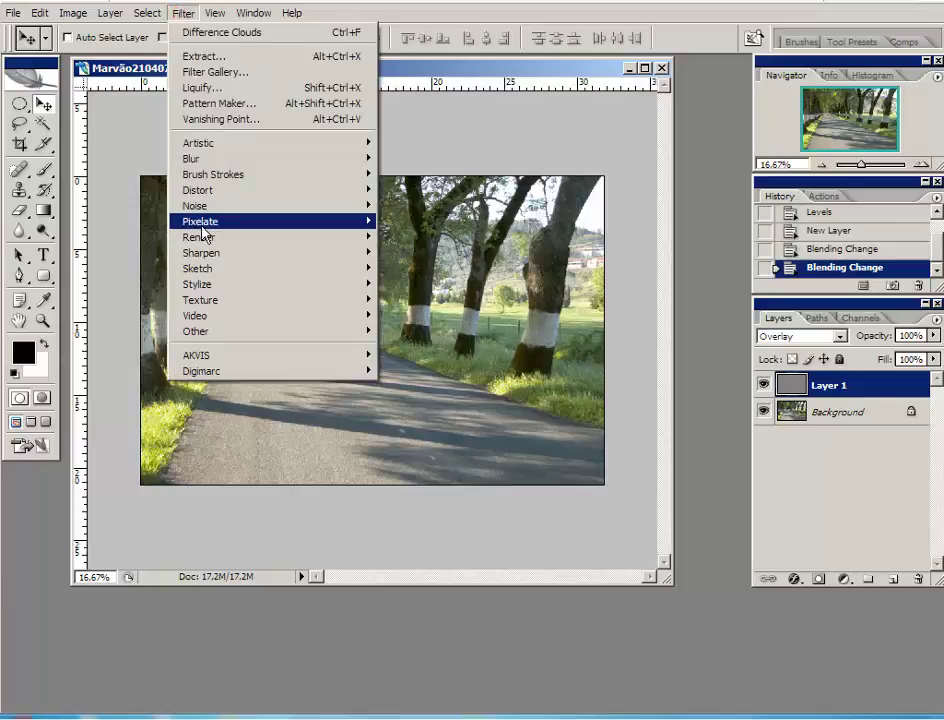
mouse_move(196, 205)
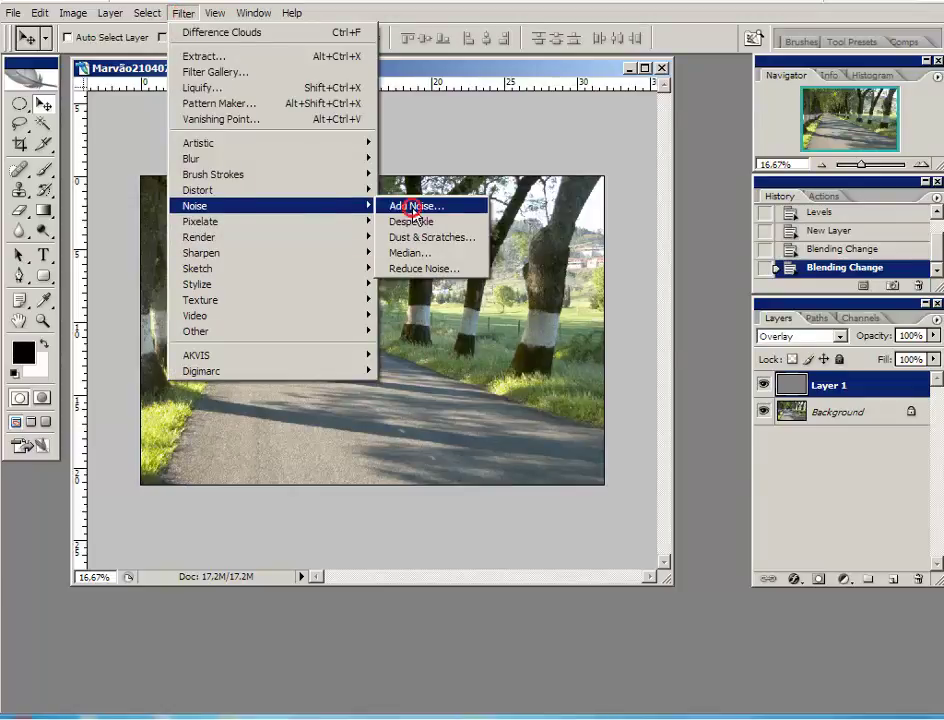
Add 23% Gaussian monochromatic noise to the gray overlay layer.
left_click(412, 207)
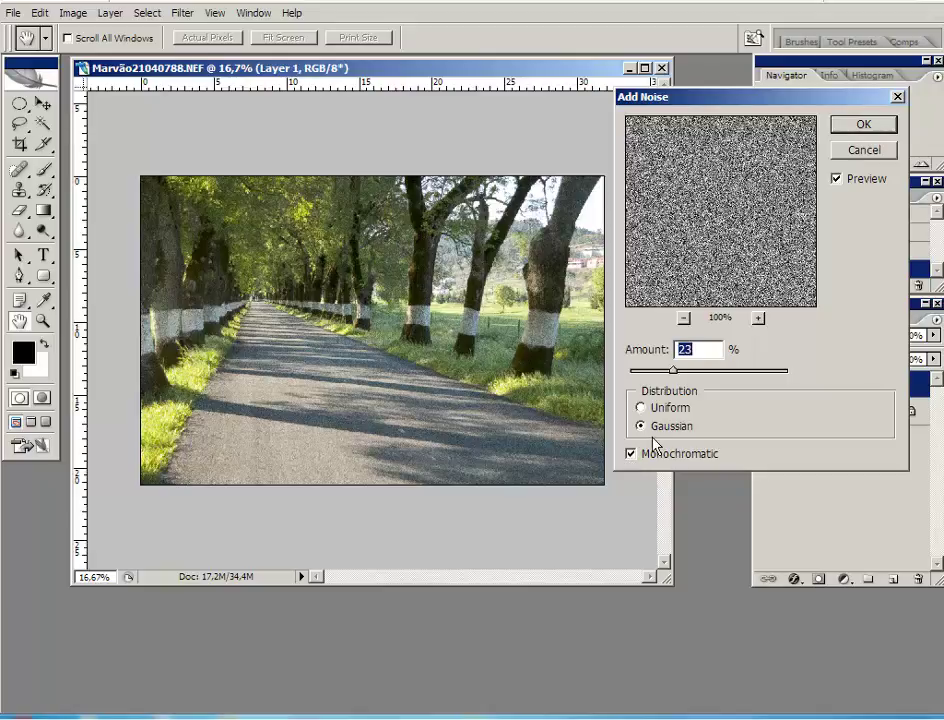
left_click(861, 126)
key("v")
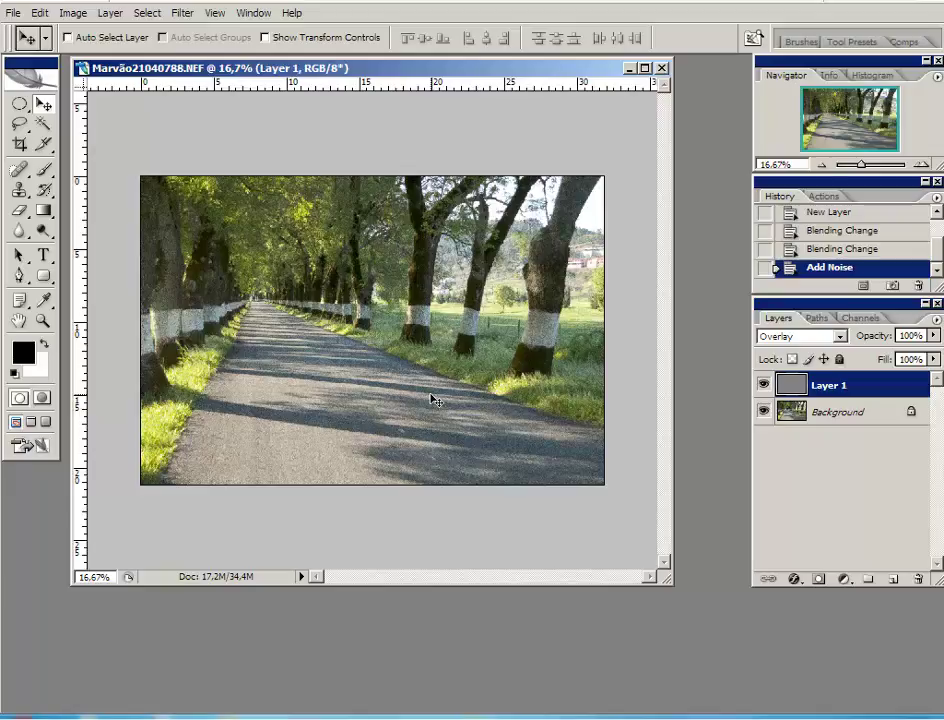
Rename the gray layer 'noise' and add a new empty layer above it.
double_click(826, 389)
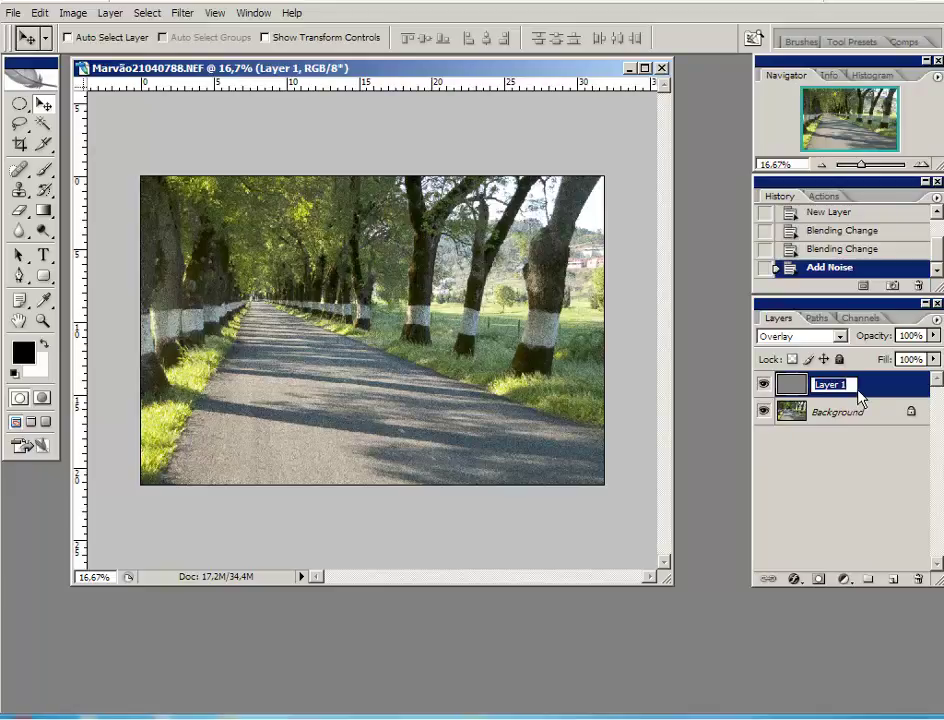
type("noise")
left_click(883, 389)
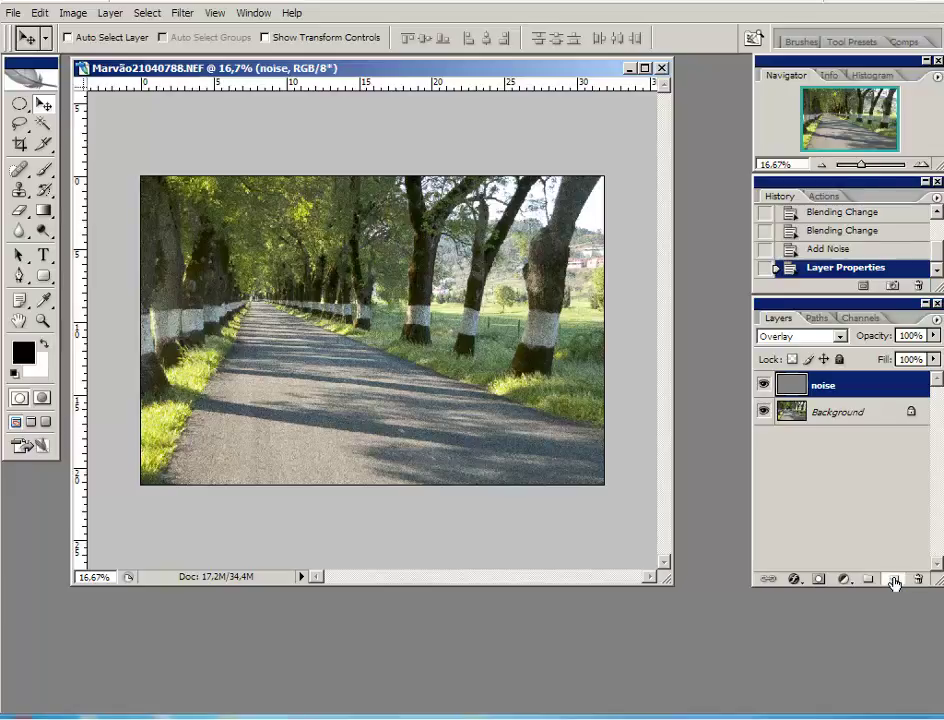
left_click(893, 580)
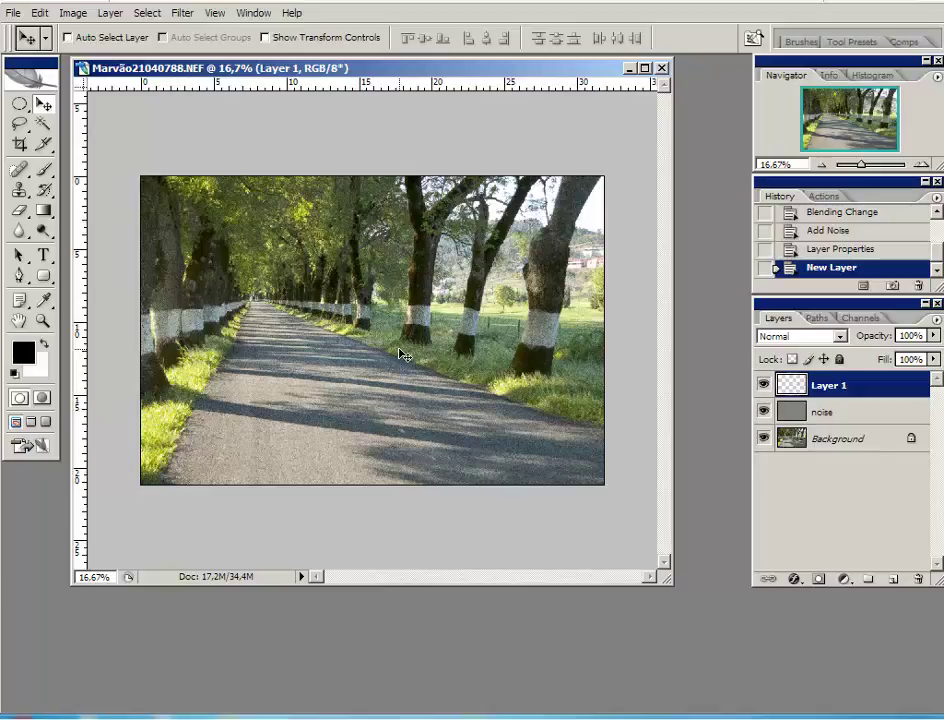
Fill the new Layer 1 with solid white using Ctrl+Backspace.
key("ctrl+BackSpace")
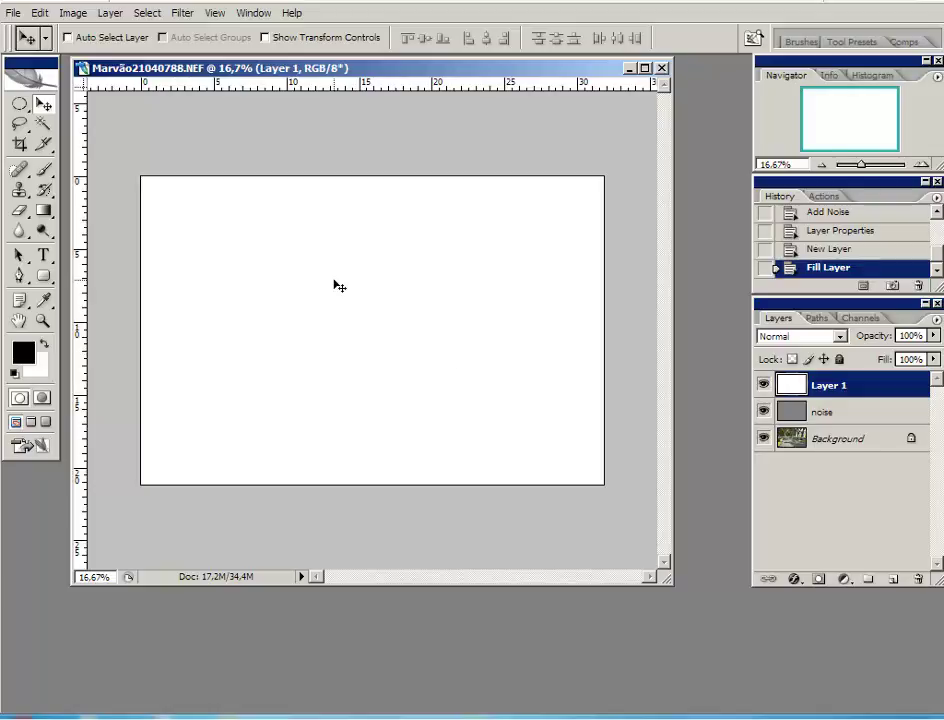
left_click(182, 14)
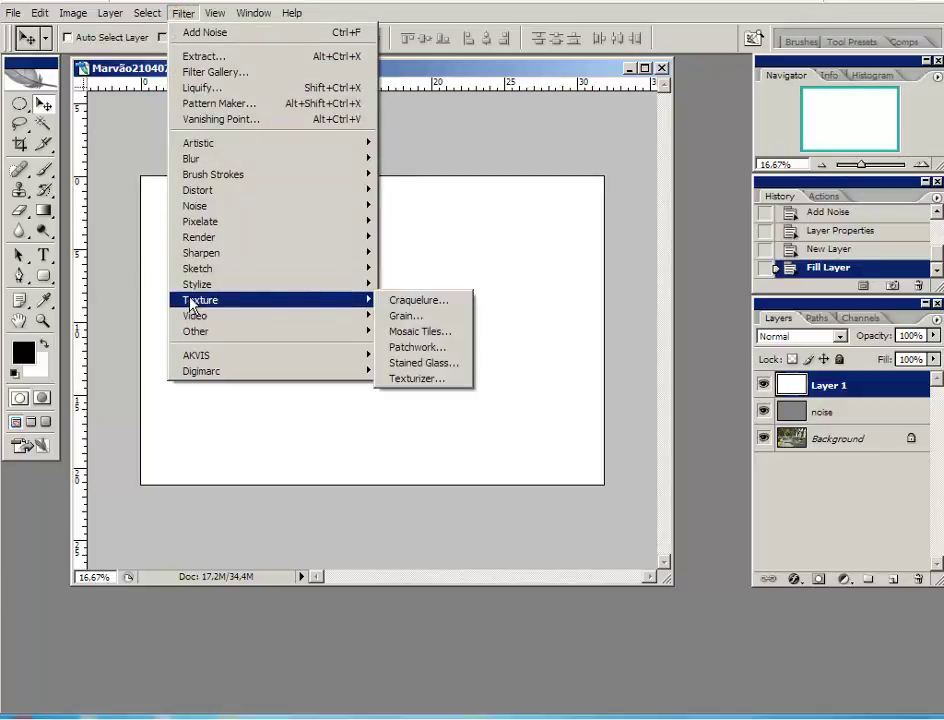
mouse_move(210, 300)
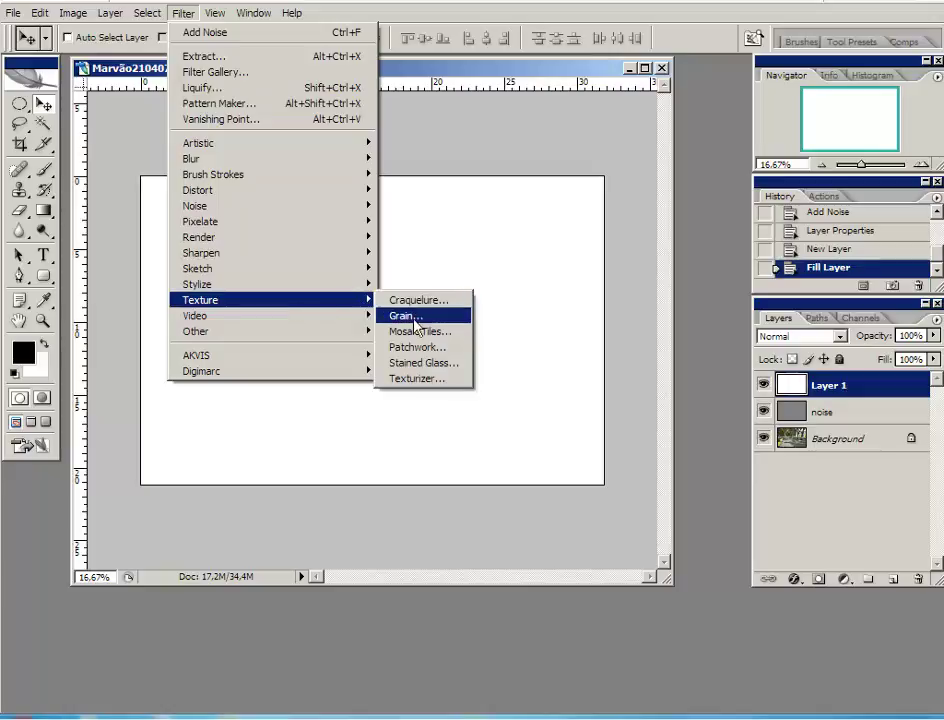
Apply Grain to the white layer: intensity 55, contrast 23, Vertical grain type.
left_click(413, 317)
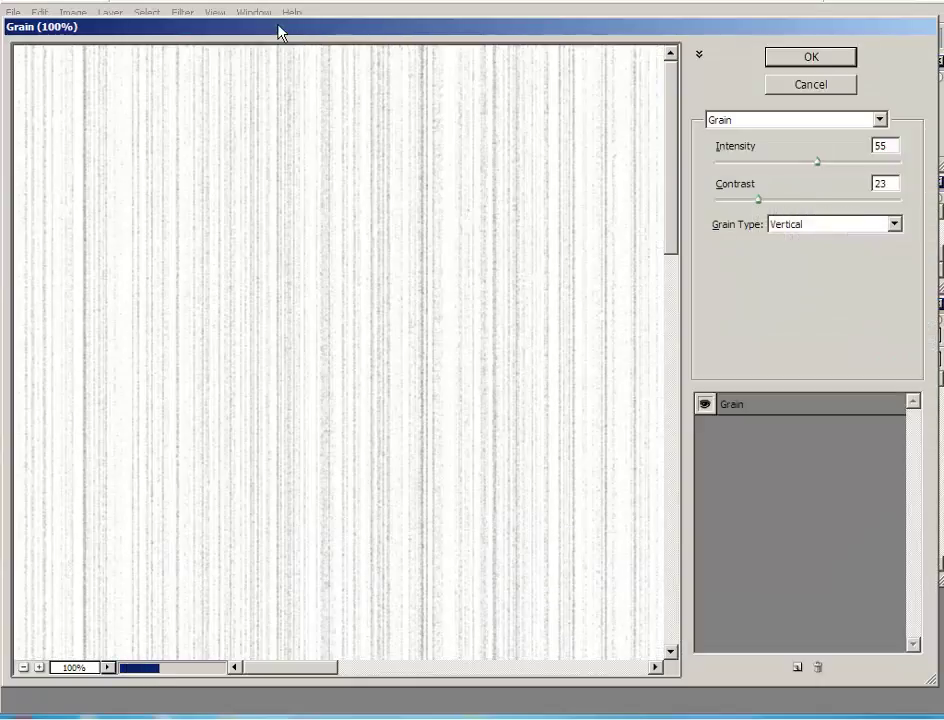
left_click_drag(284, 28, 289, 25)
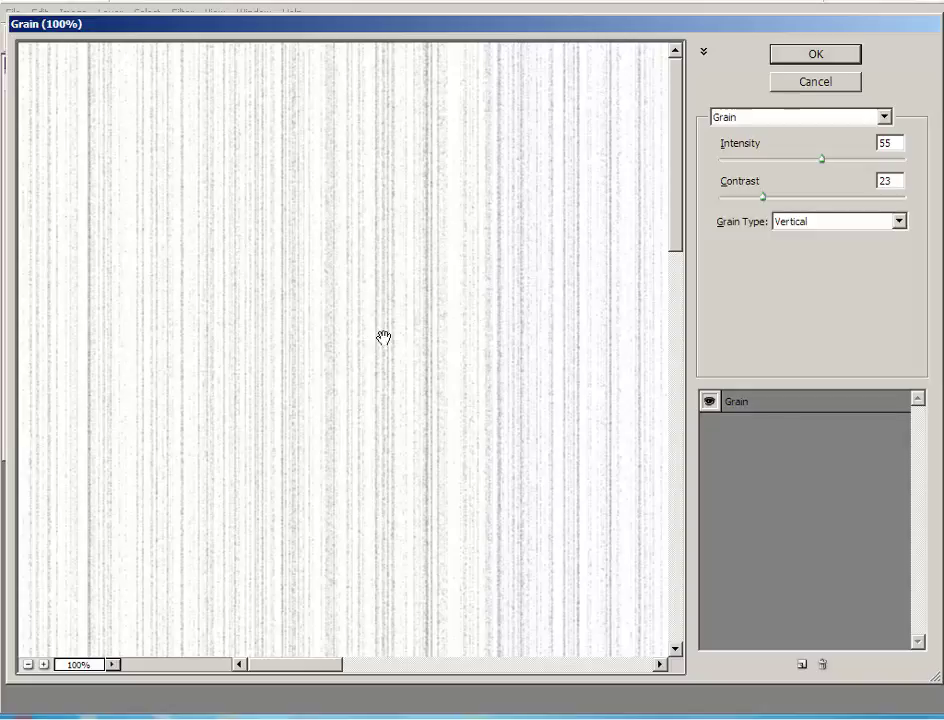
left_click(816, 56)
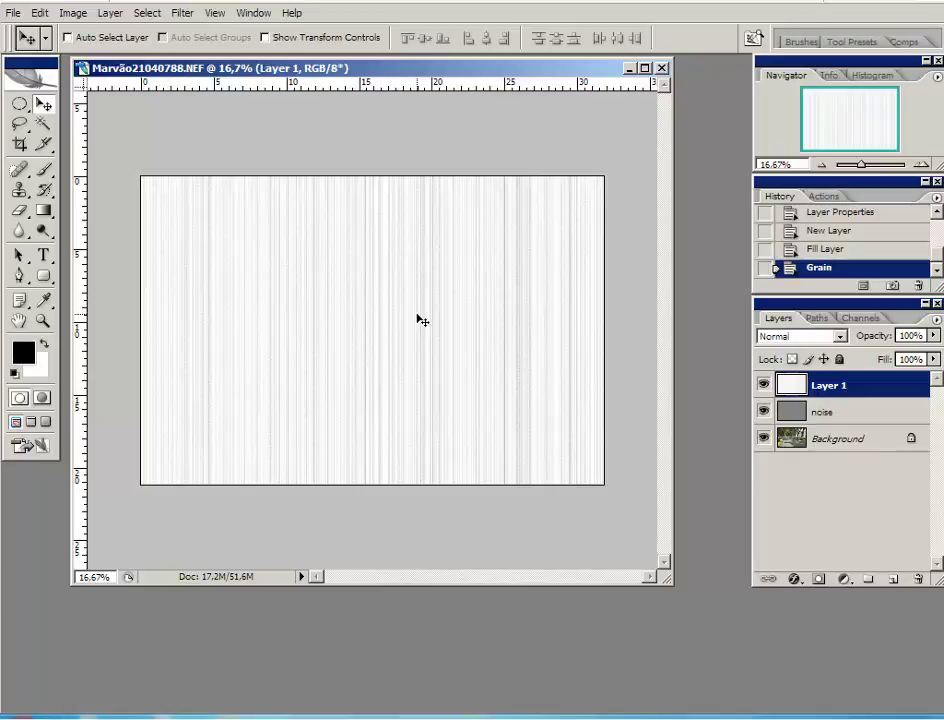
Set the streaked Layer 1 to Multiply blending and rename it 'grain'.
left_click(842, 338)
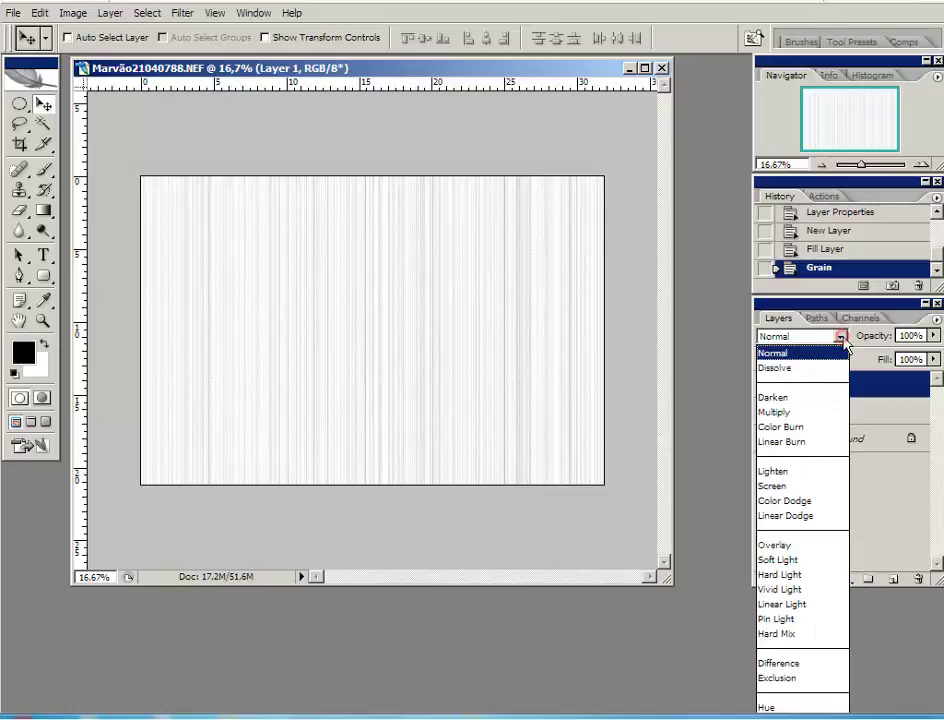
left_click(773, 413)
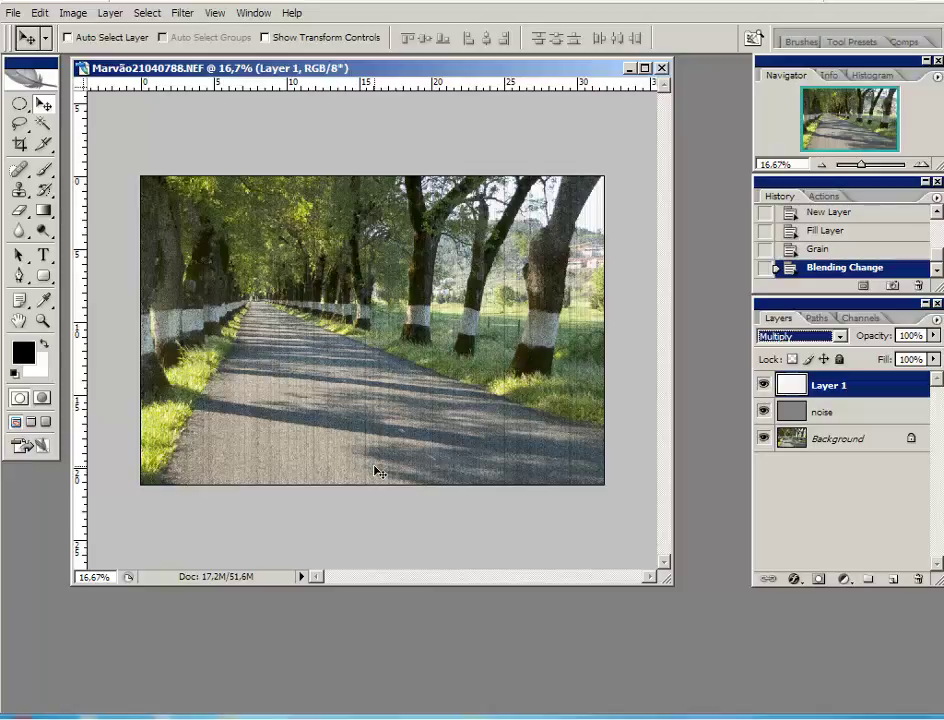
double_click(822, 386)
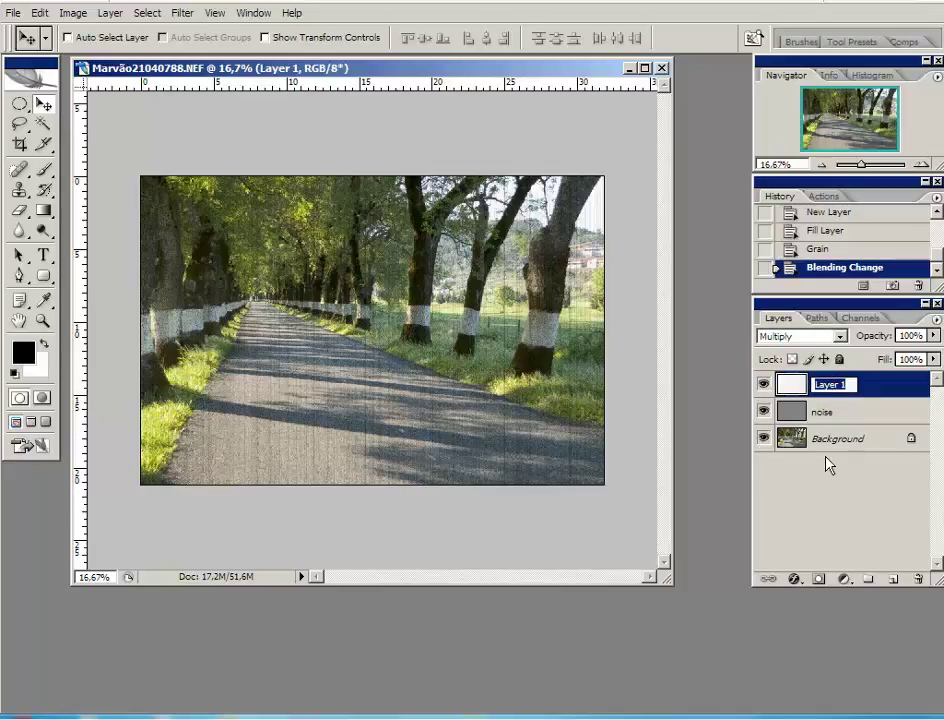
type("grain")
left_click(897, 384)
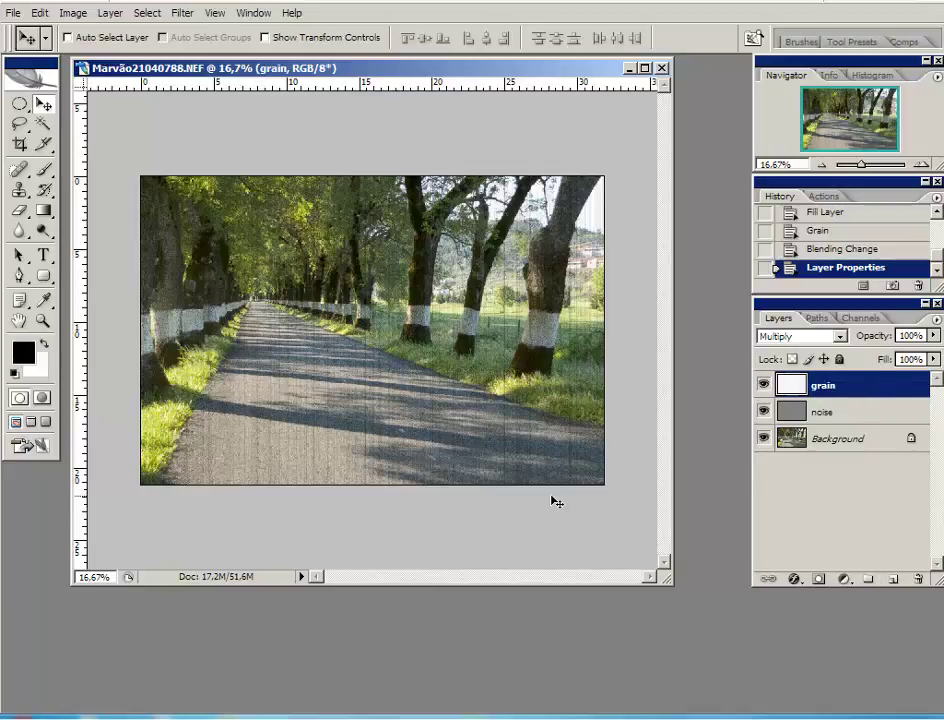
Add a new Layer 1 between grain and noise and fill it with white.
left_click(893, 581)
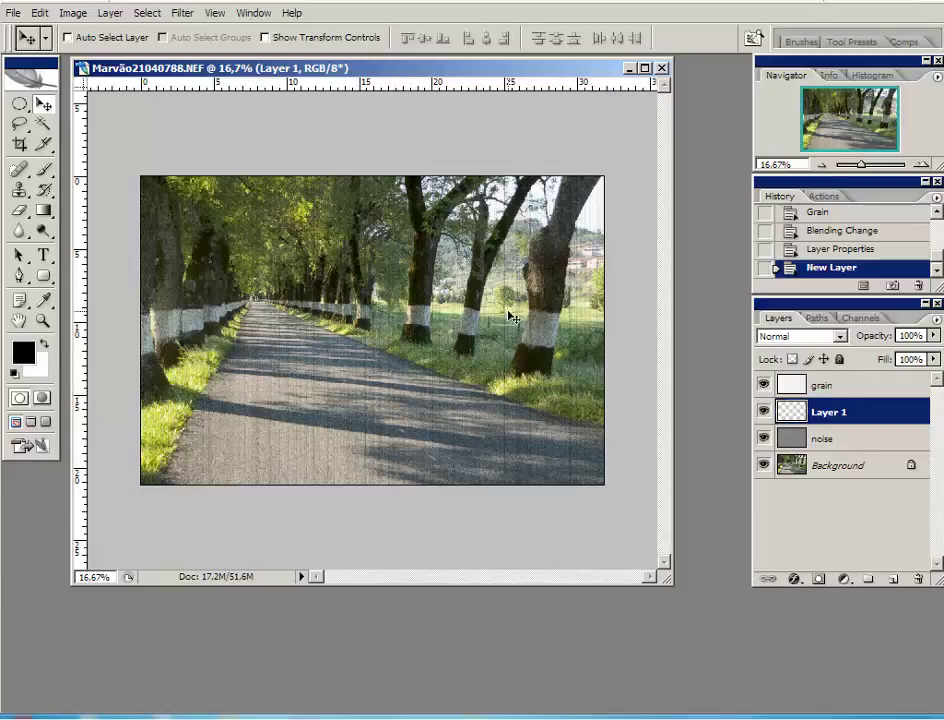
key("ctrl+BackSpace")
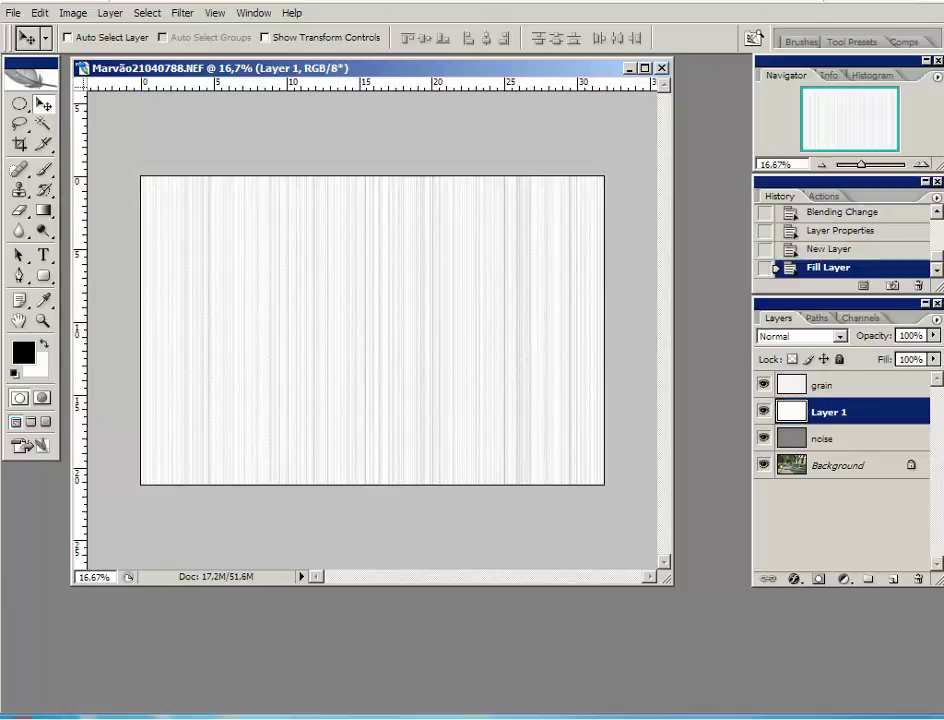
left_click(180, 13)
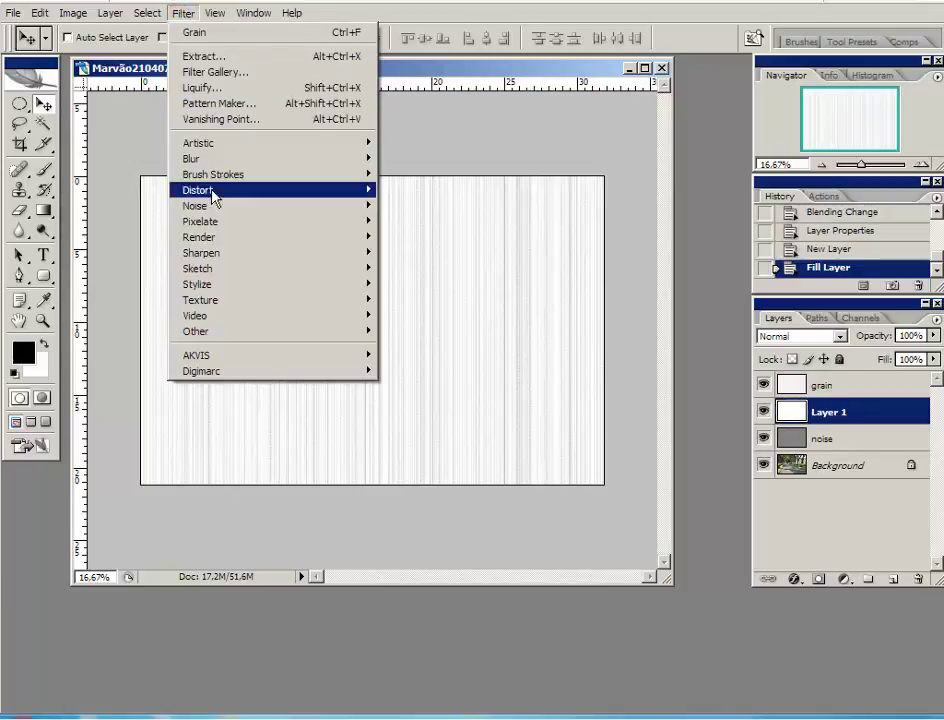
mouse_move(200, 237)
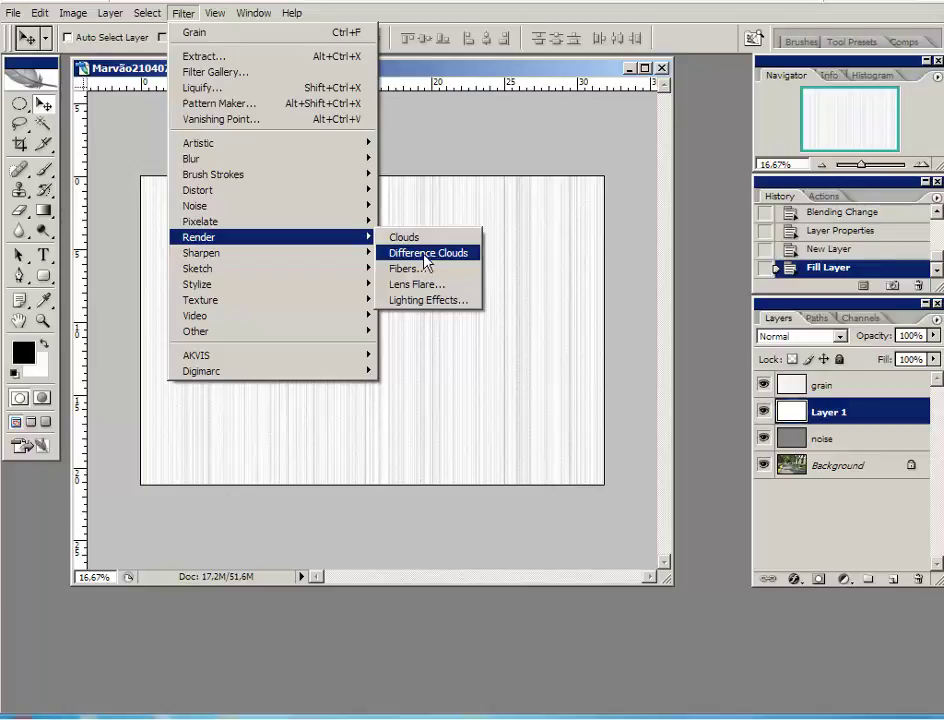
Render Difference Clouds on Layer 1, then Crystallize it with cell size 51.
left_click(425, 256)
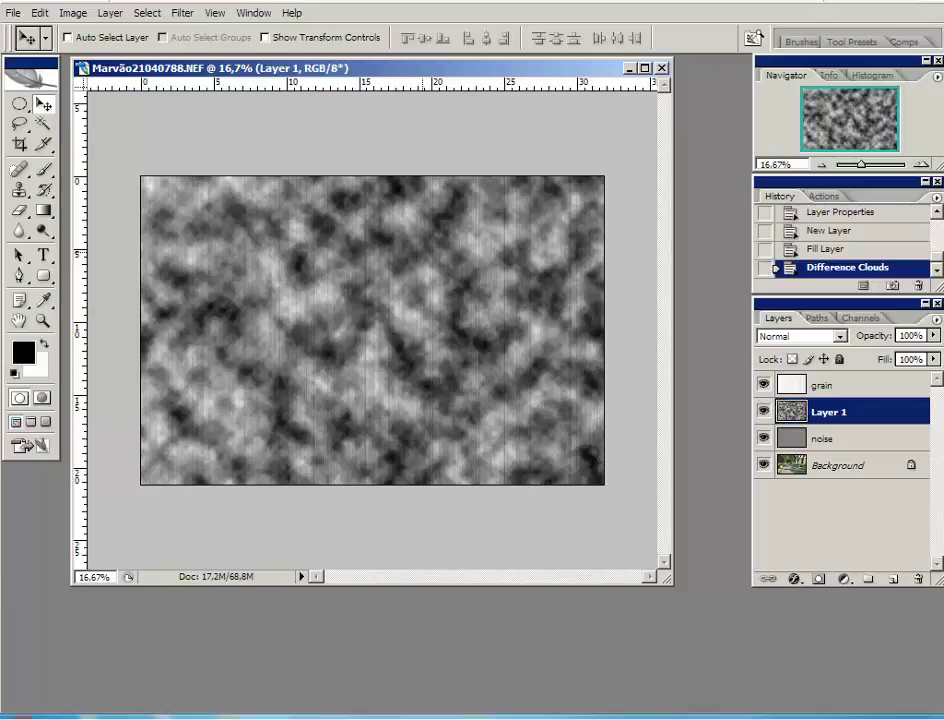
left_click(182, 13)
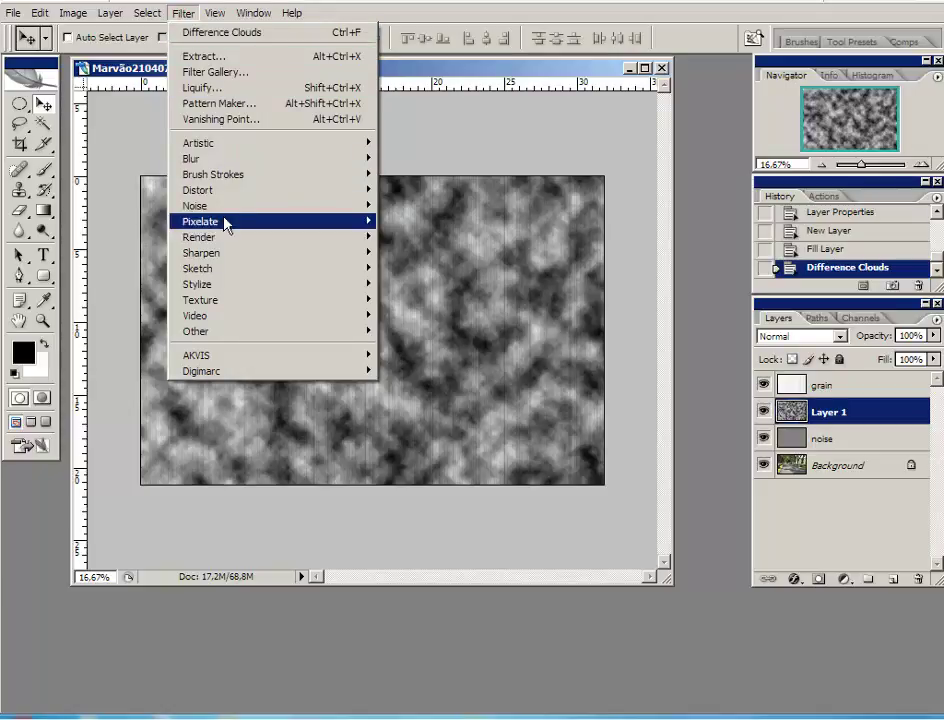
mouse_move(227, 221)
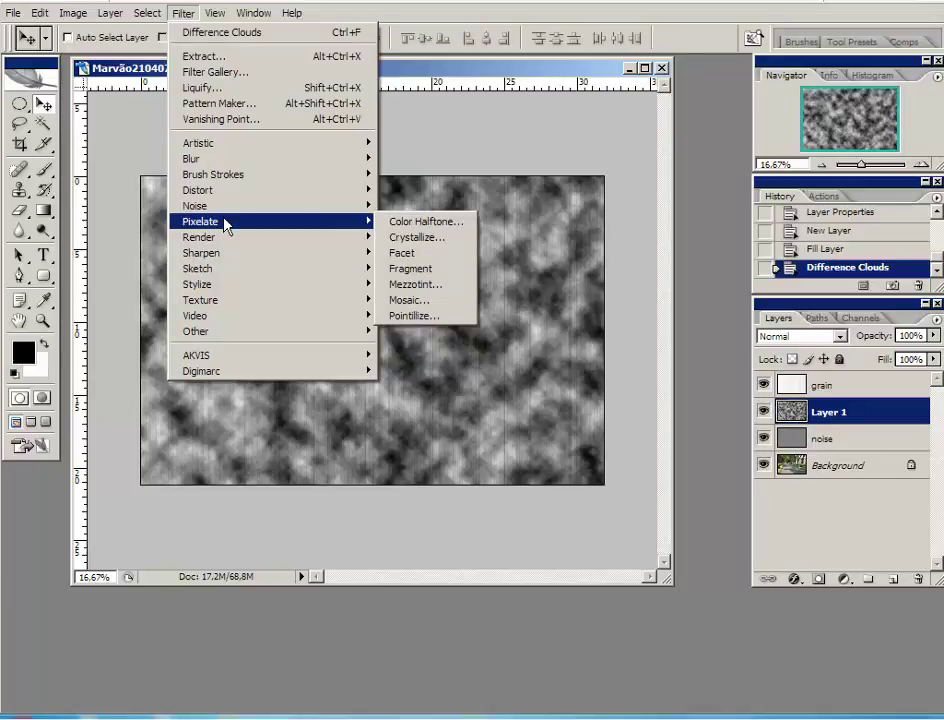
left_click(405, 239)
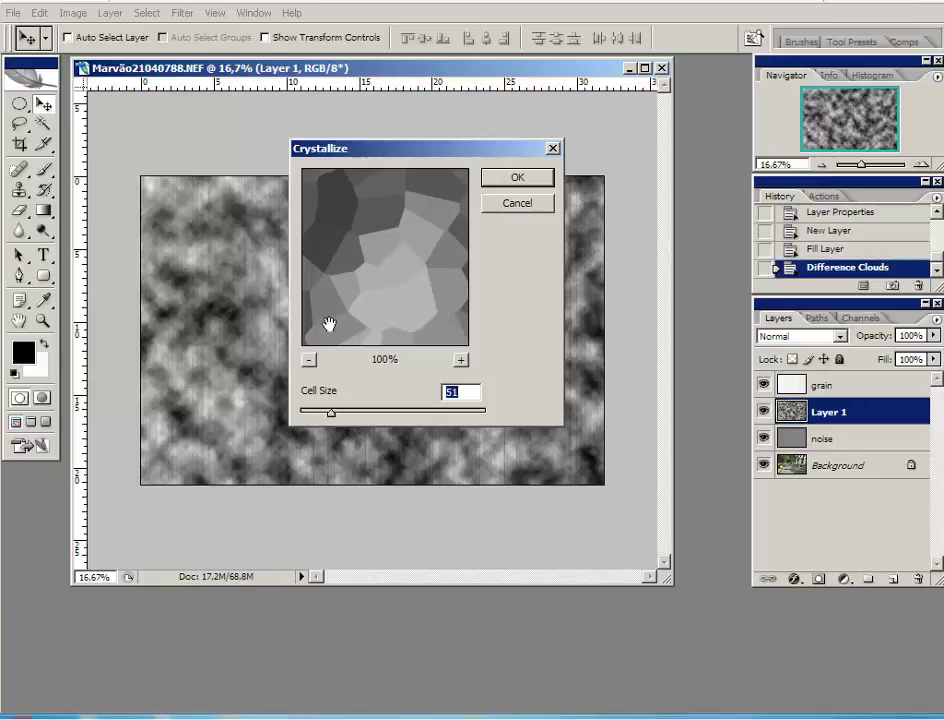
left_click(495, 185)
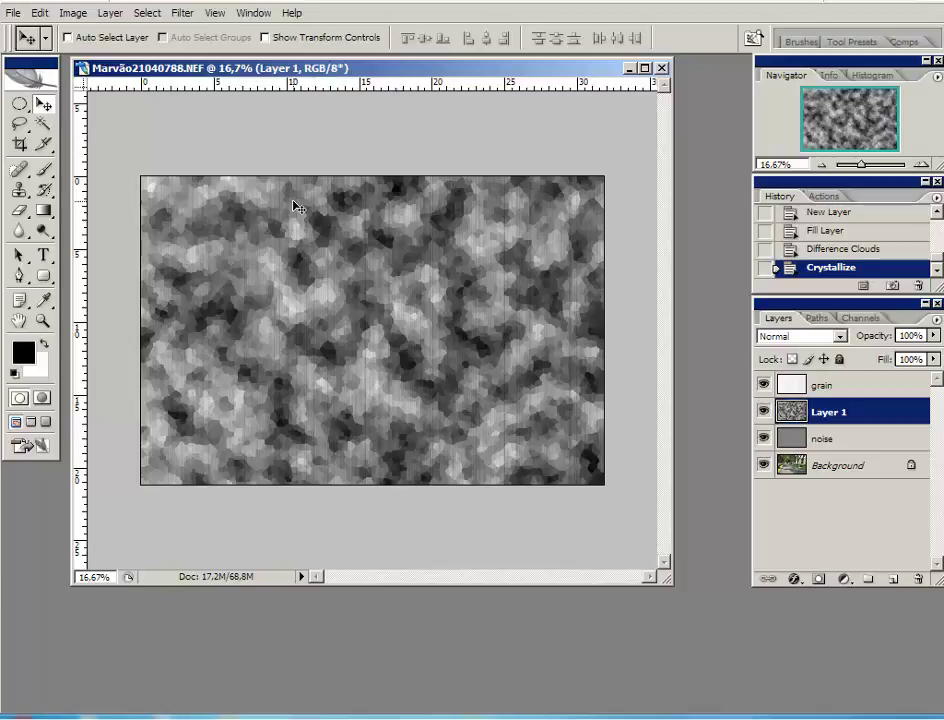
left_click(181, 14)
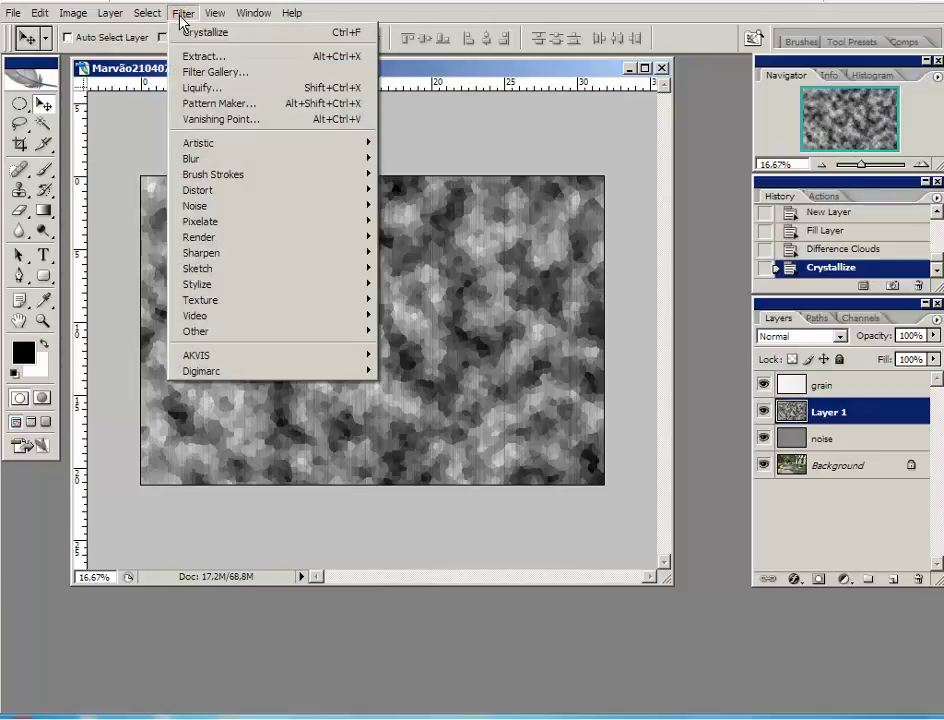
mouse_move(197, 284)
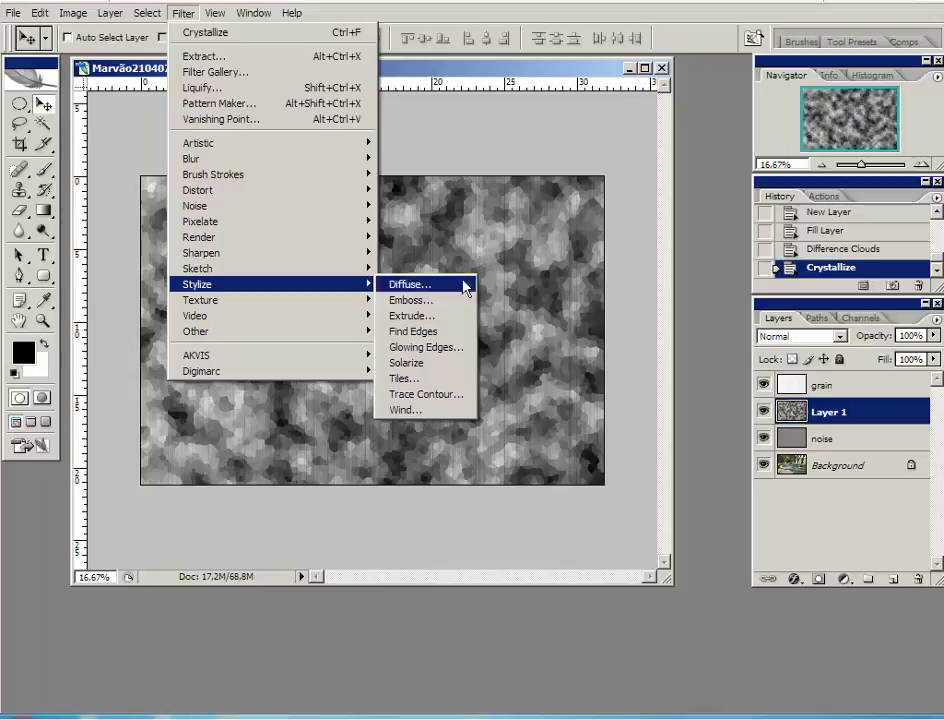
Apply Find Edges to turn the crystal cells into dark crack lines, zooming in to inspect.
left_click(423, 338)
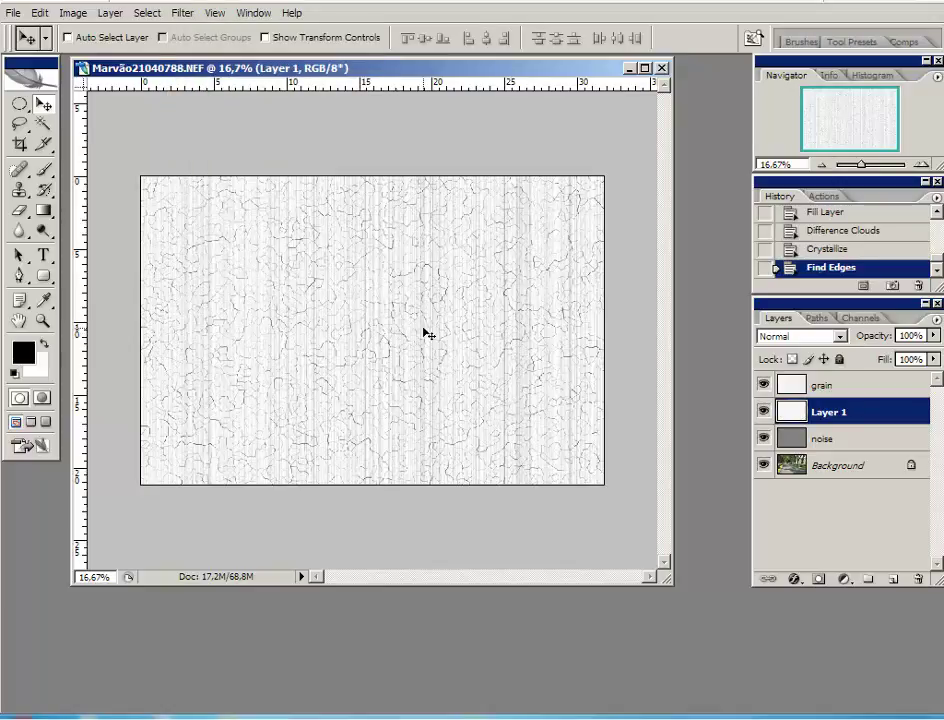
left_click(925, 164)
left_click(925, 164)
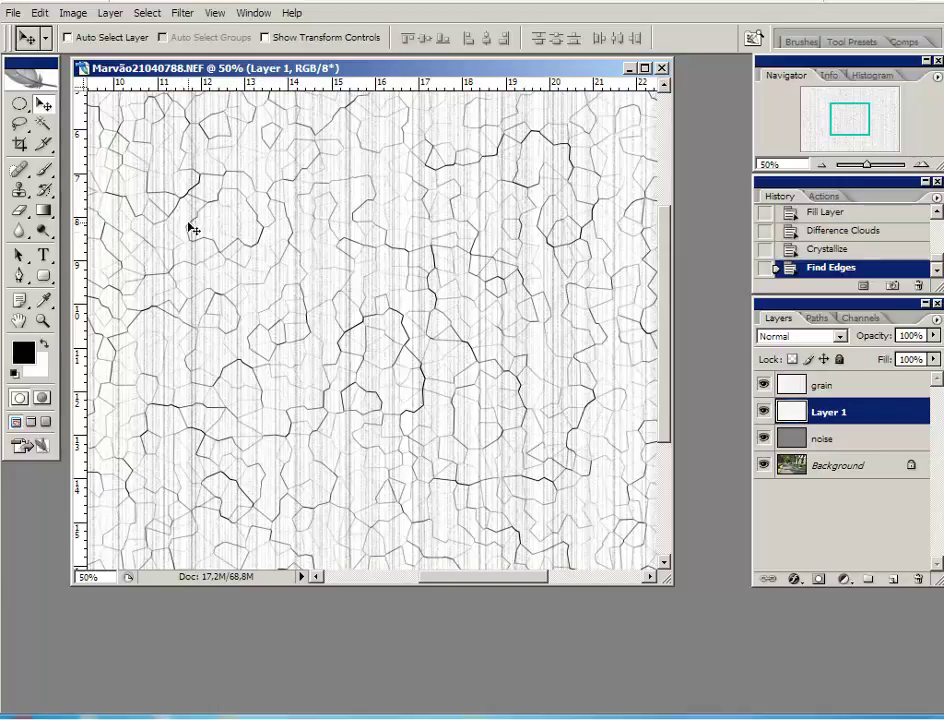
left_click(821, 164)
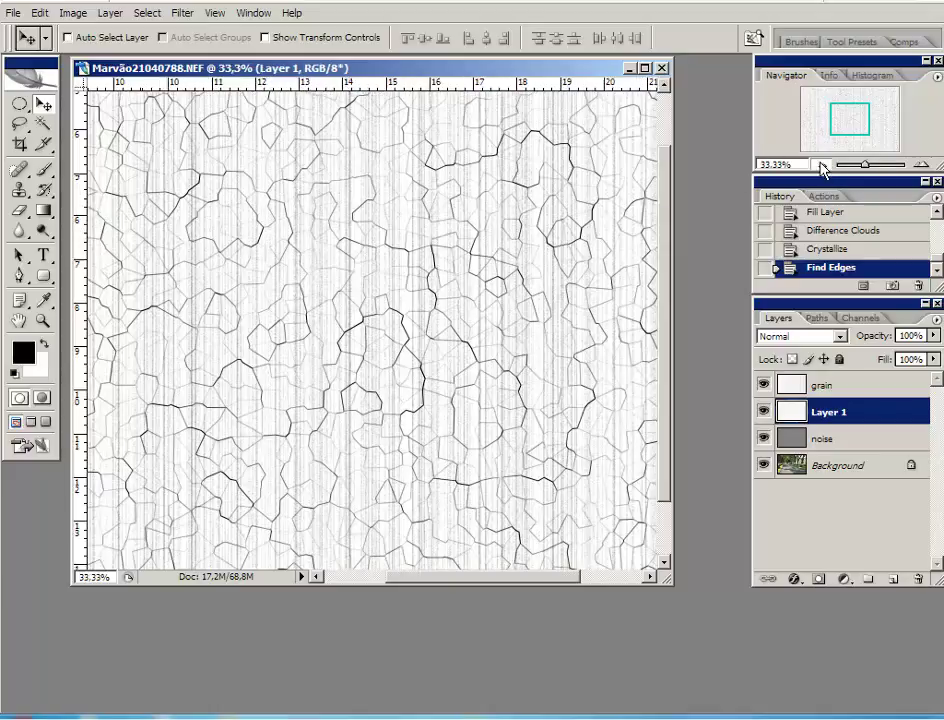
left_click(821, 164)
left_click(821, 164)
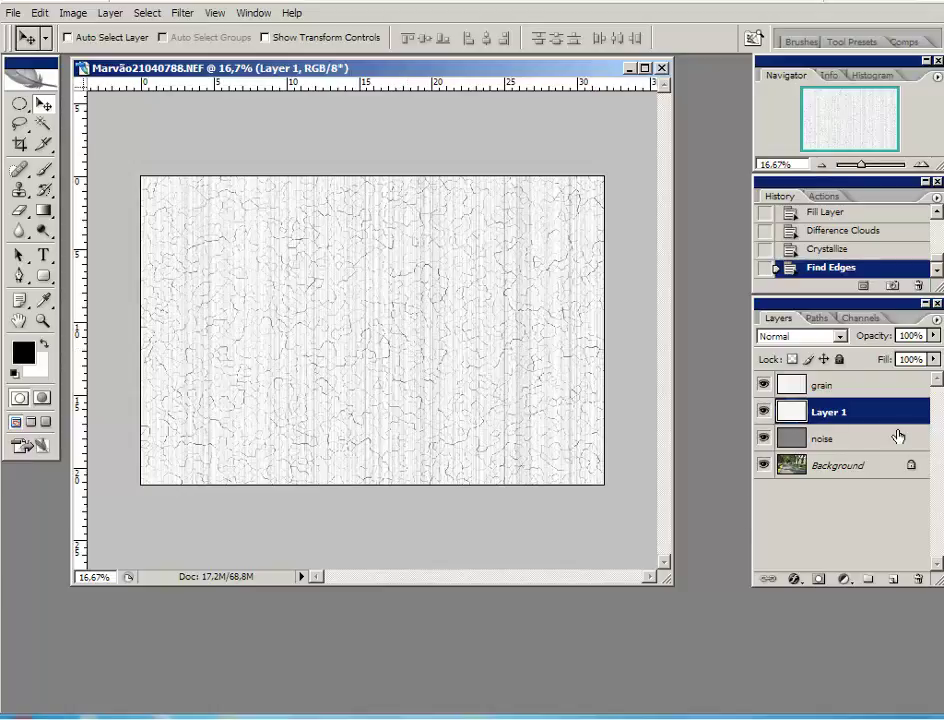
Rename the crack layer from Layer 1 to 'texture'.
double_click(829, 412)
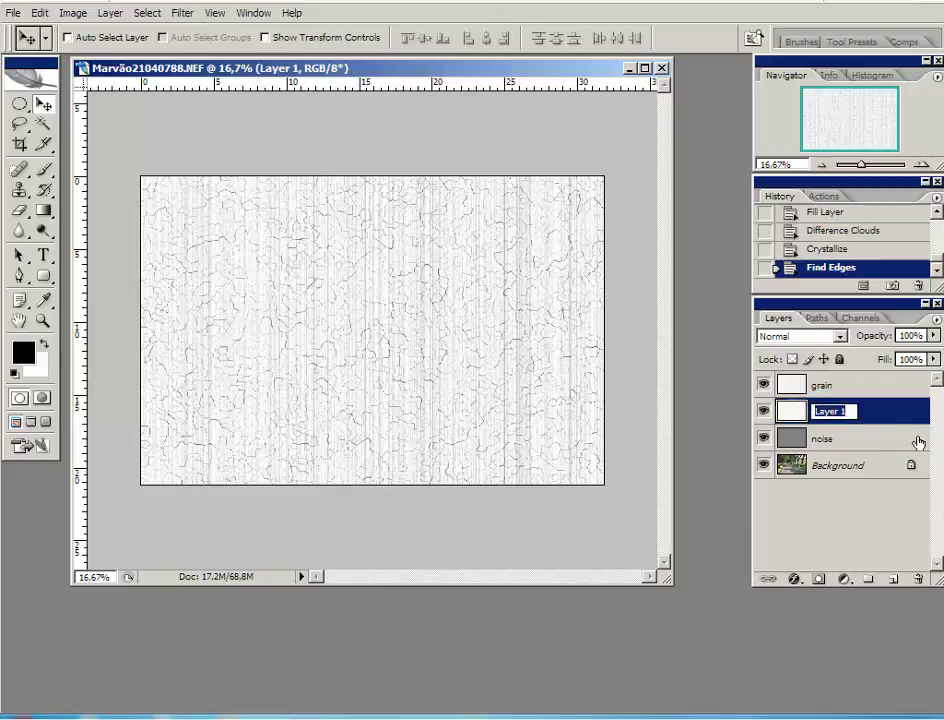
type("tet")
key("BackSpace")
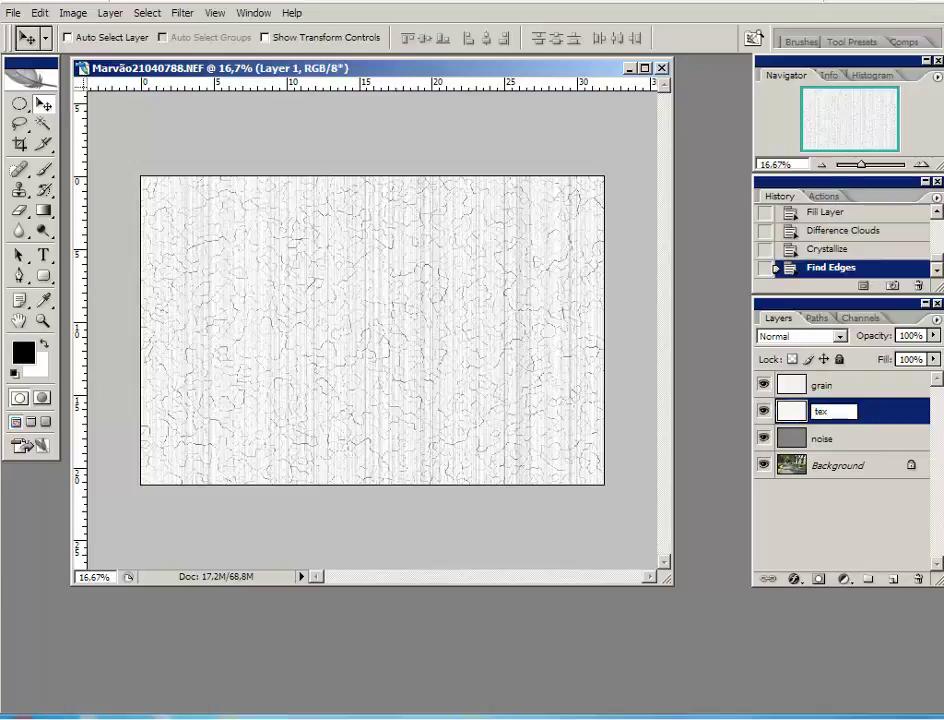
type("xture")
key("Return")
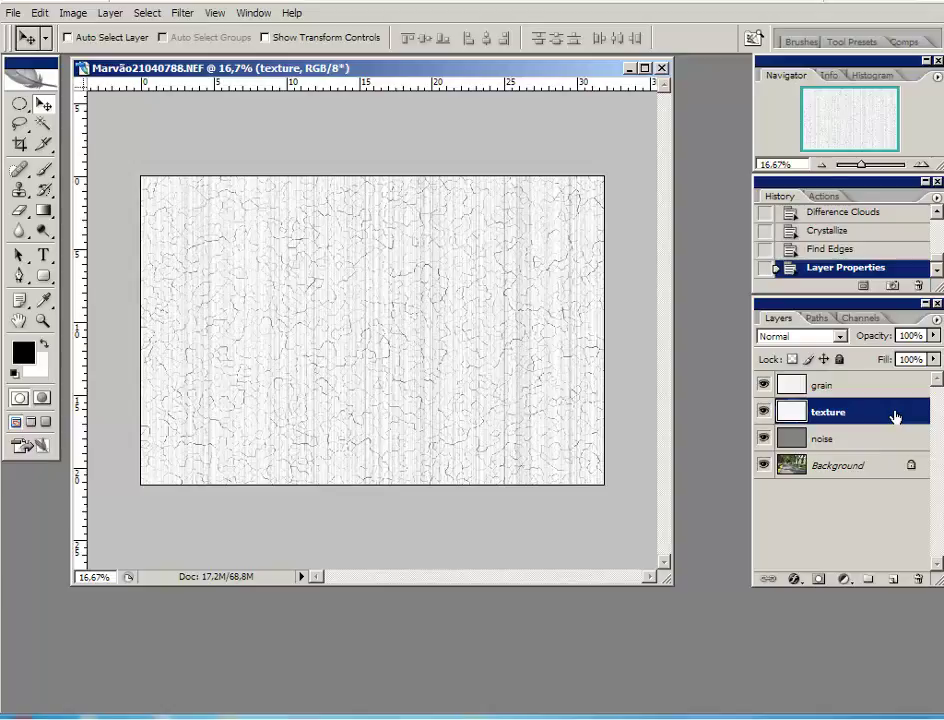
Set the texture layer to Multiply and zoom in to check the cracks on the photo.
left_click(842, 338)
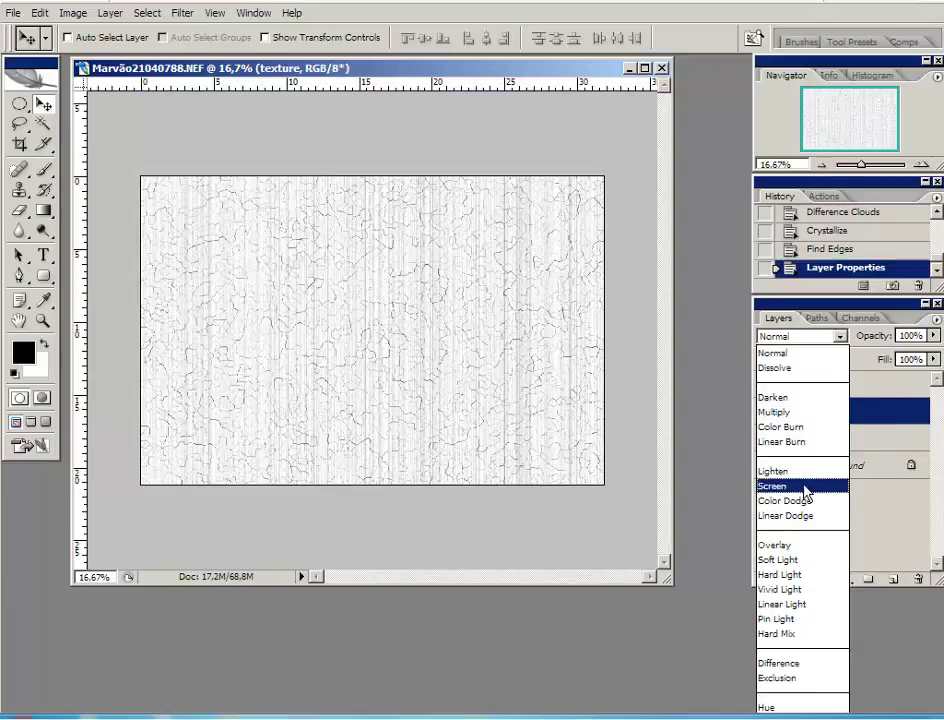
left_click(789, 414)
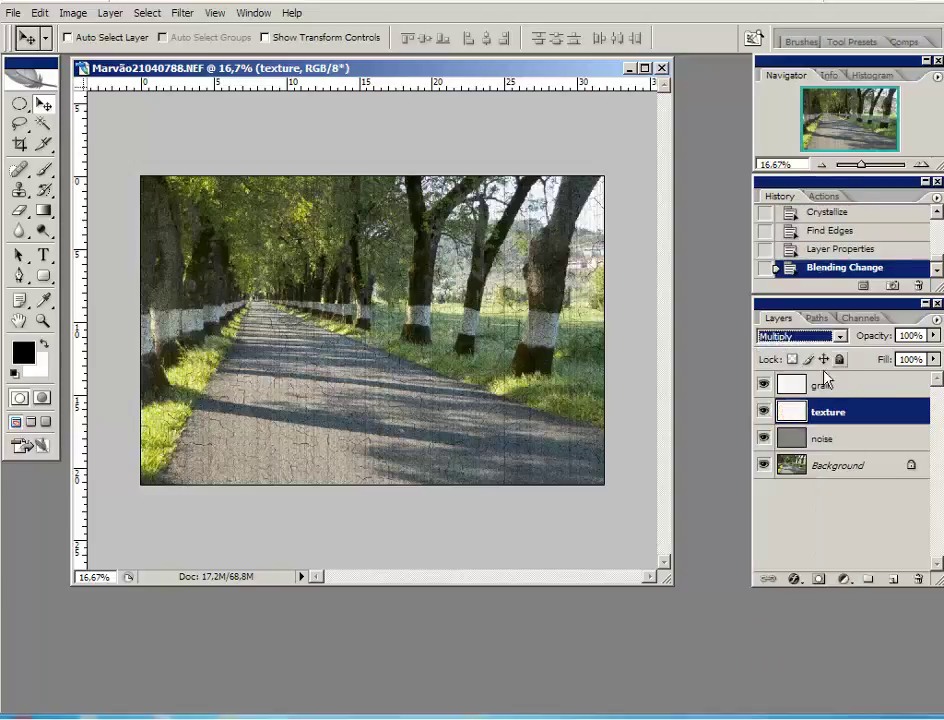
left_click(920, 164)
left_click(920, 164)
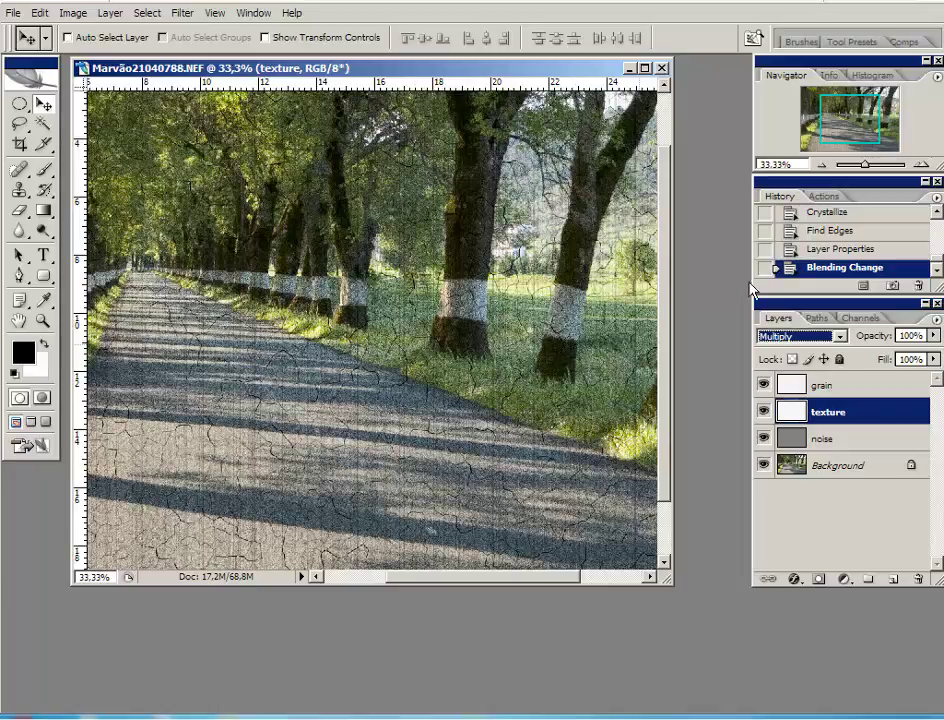
left_click(820, 165)
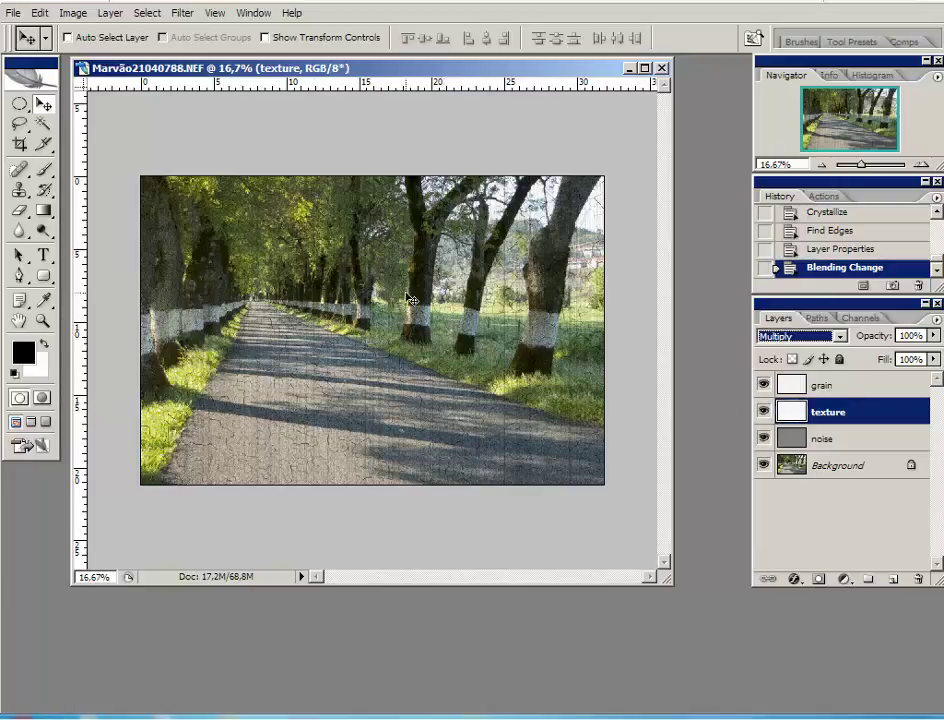
Give the grain layer a layer mask filled with Clouds.
left_click(830, 385)
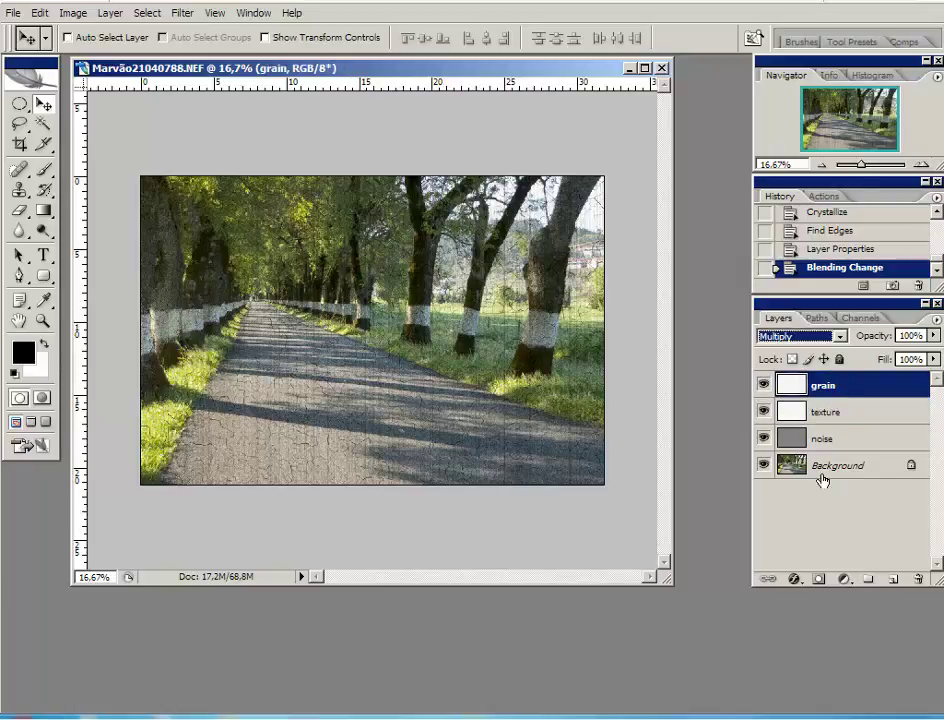
left_click(817, 580)
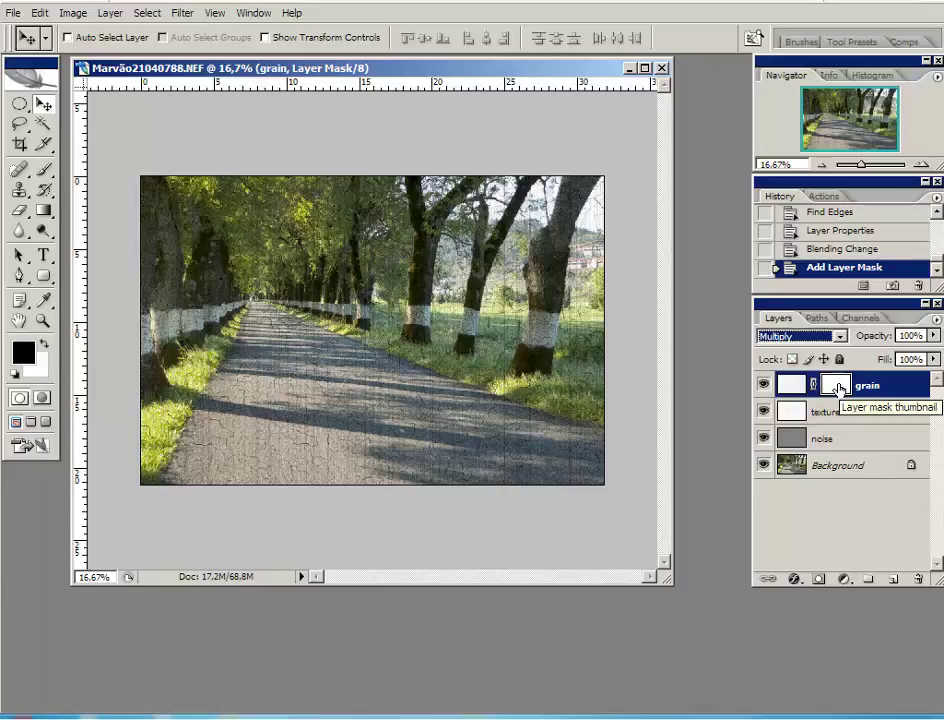
left_click(182, 14)
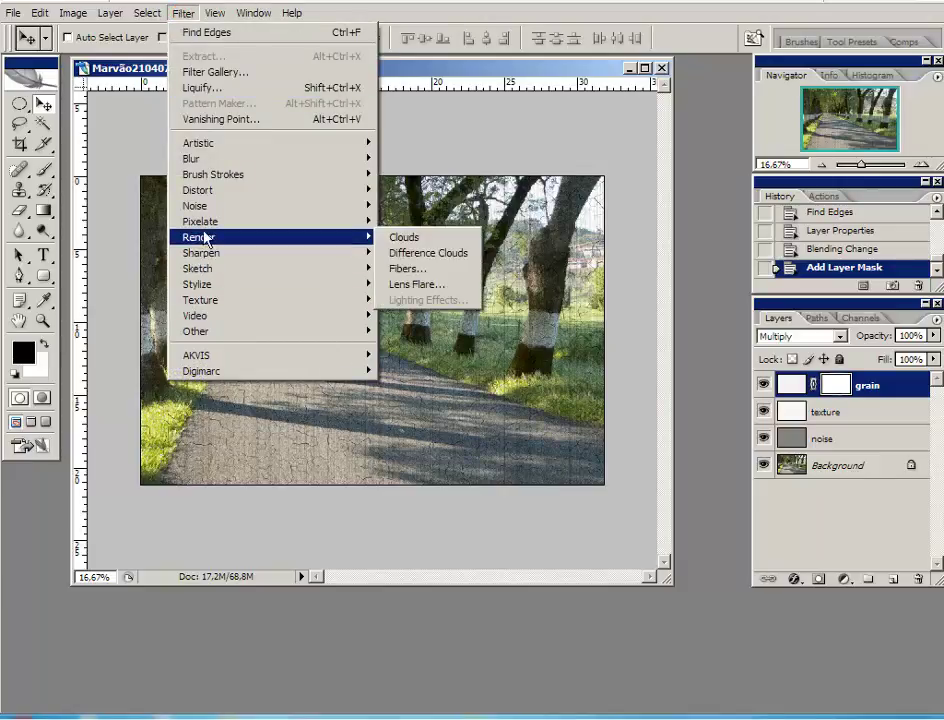
mouse_move(200, 237)
left_click(405, 238)
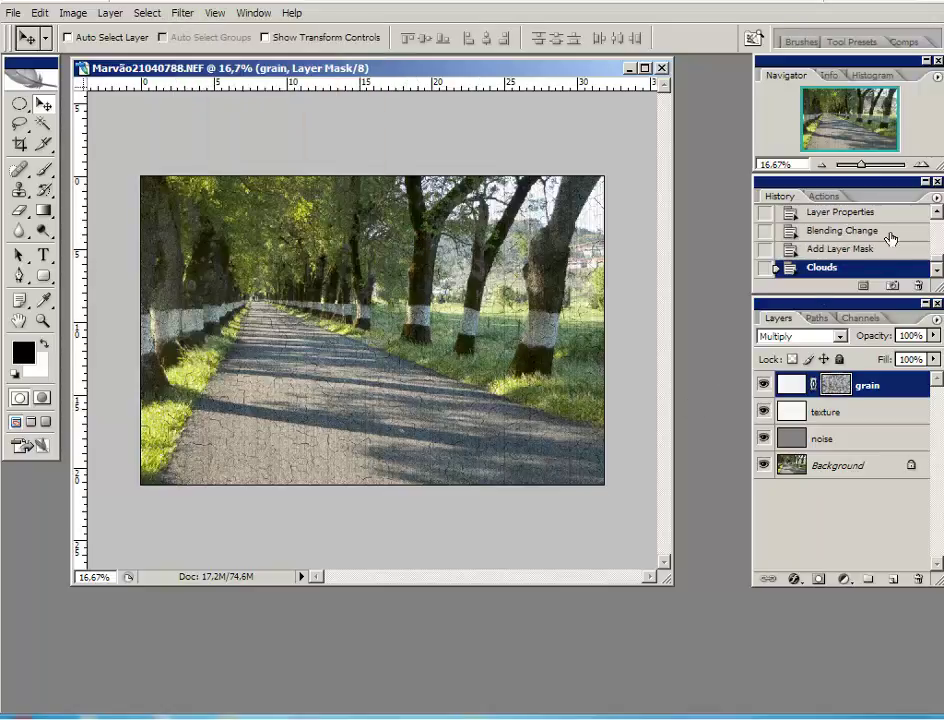
left_click(920, 164)
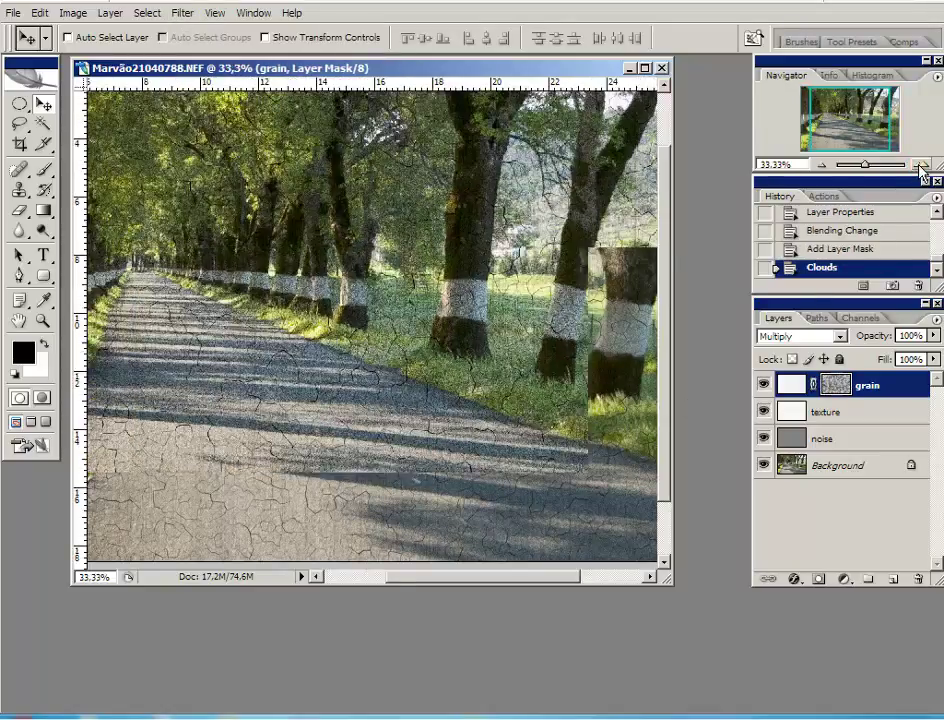
left_click_drag(835, 112, 862, 78)
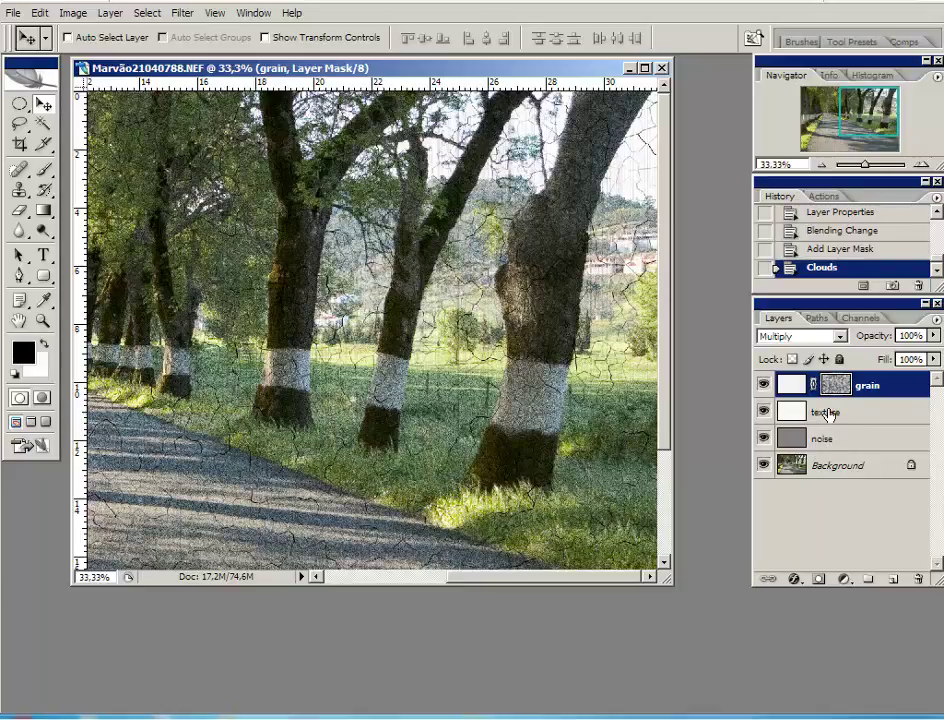
Give the texture layer a layer mask filled with Clouds.
left_click(828, 413)
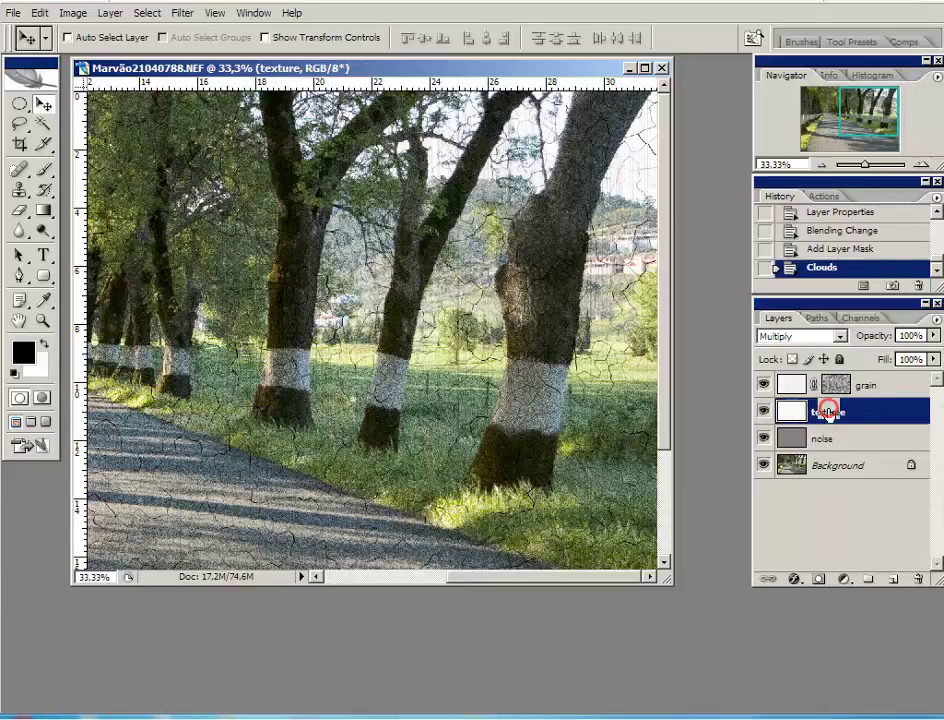
left_click(817, 580)
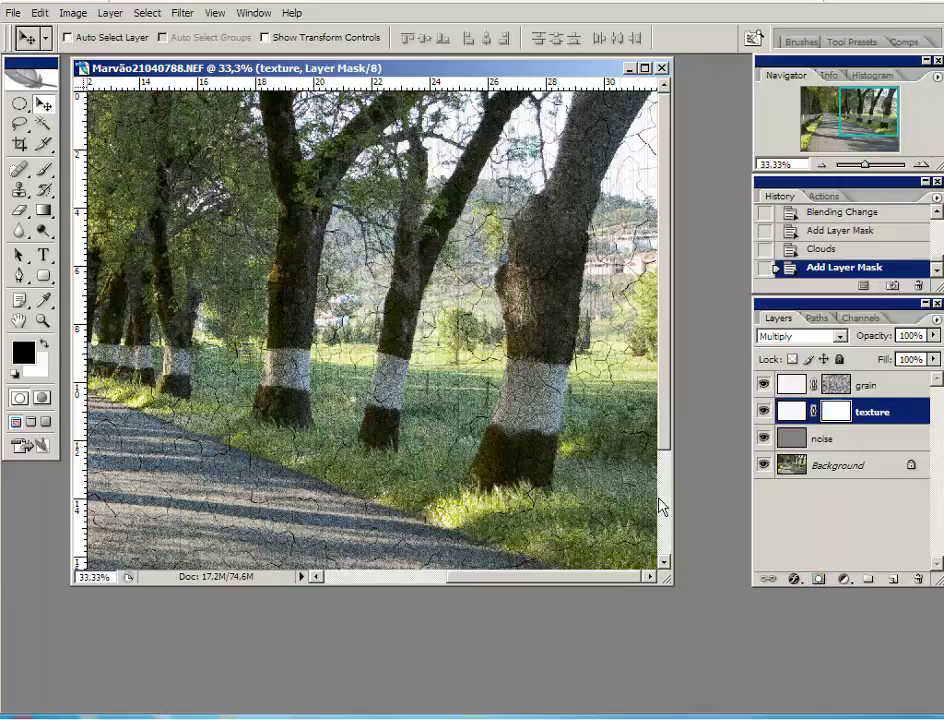
left_click(183, 13)
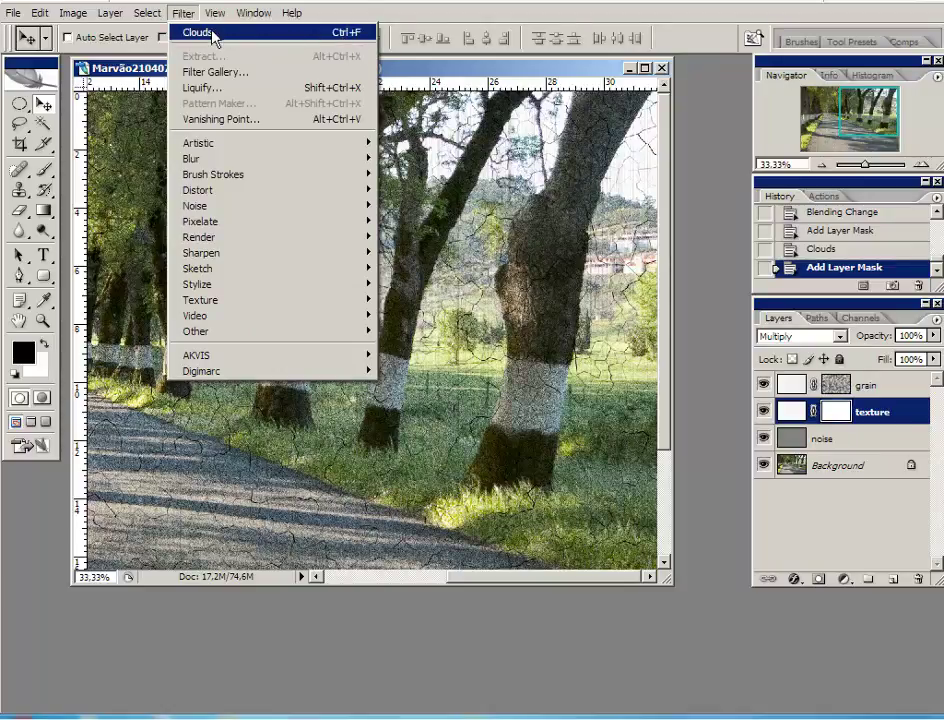
left_click(210, 33)
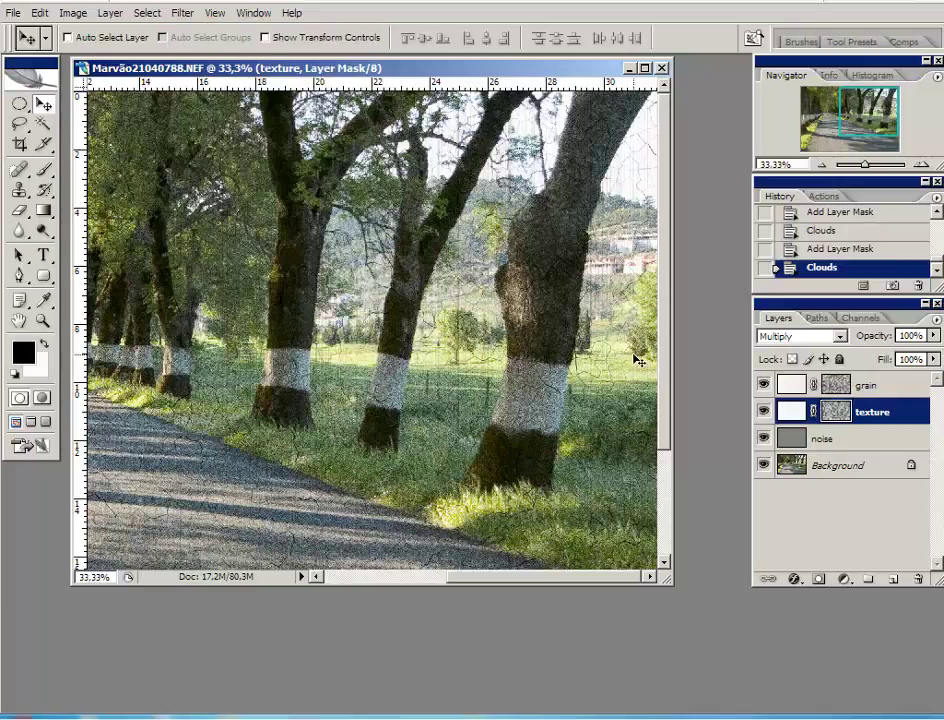
Give the noise layer a layer mask filled with Clouds.
left_click(835, 438)
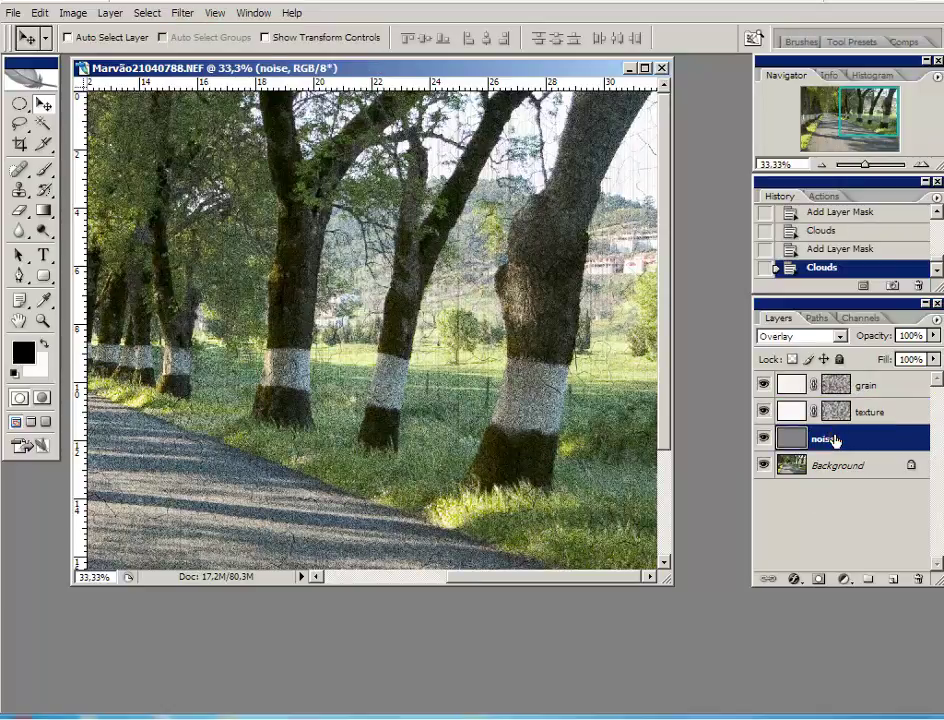
left_click(819, 580)
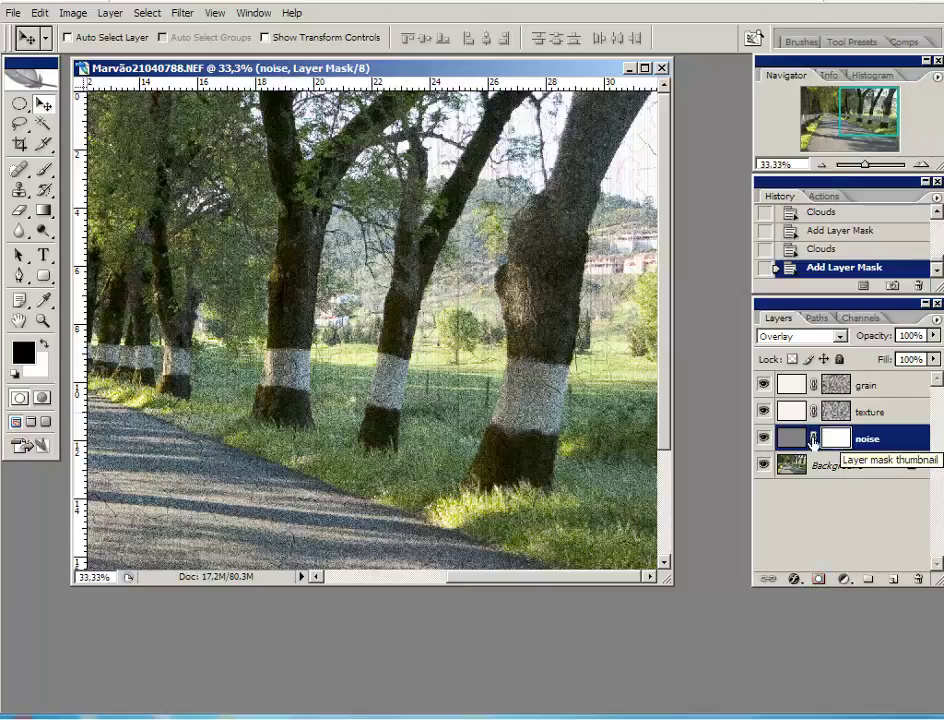
left_click(180, 14)
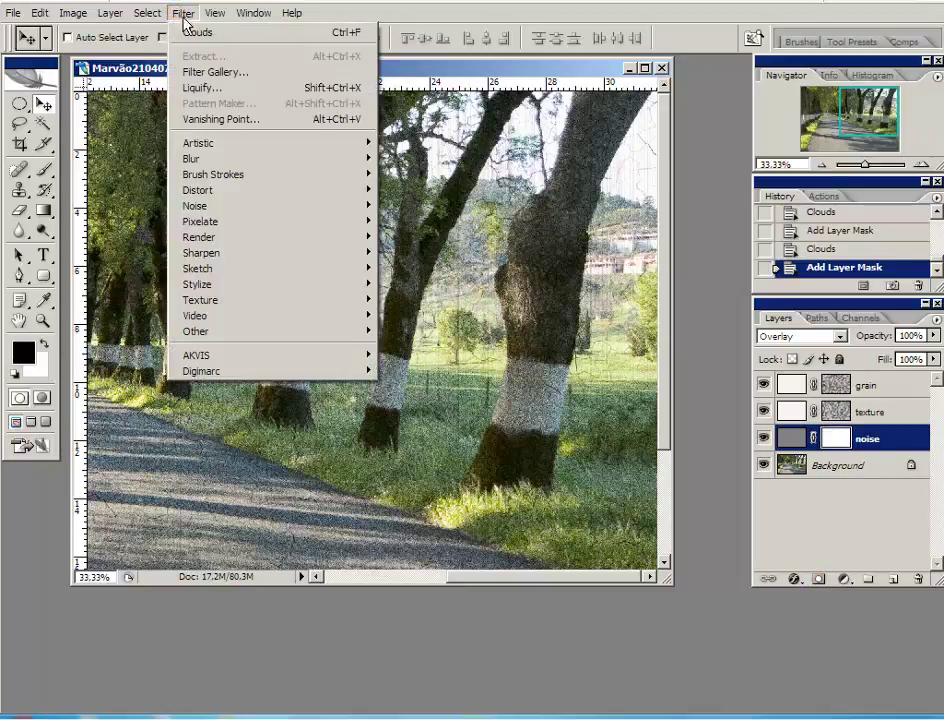
left_click(206, 33)
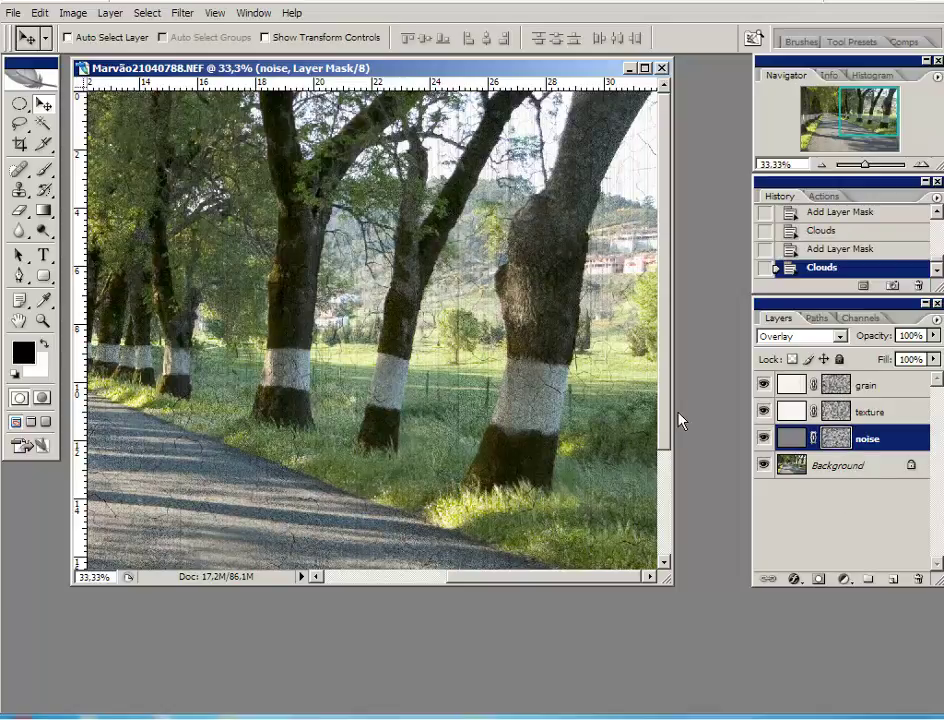
left_click_drag(858, 113, 830, 125)
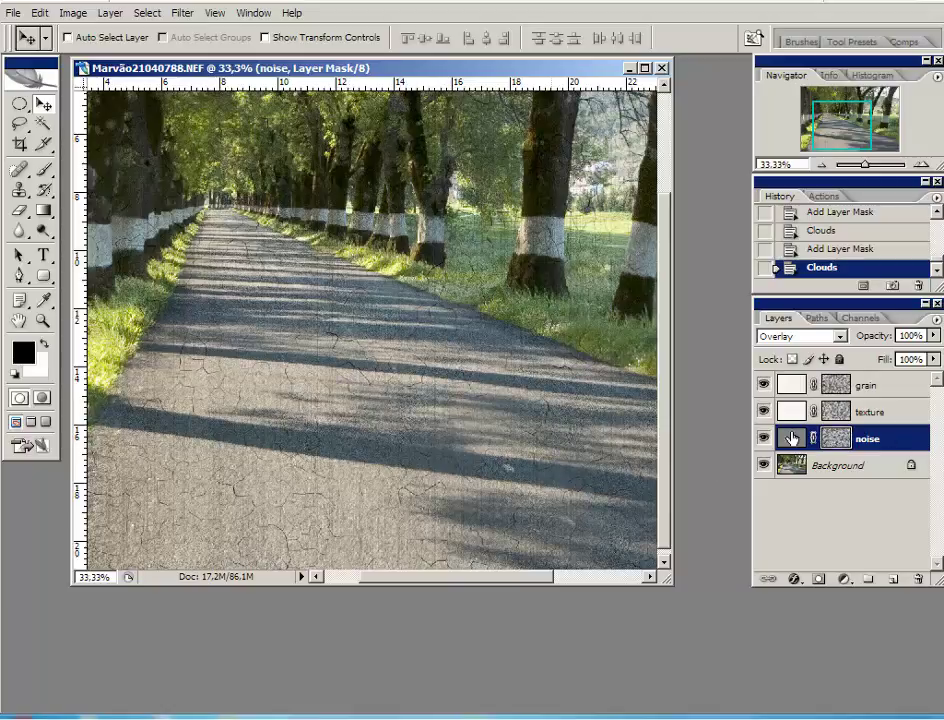
mouse_move(850, 128)
left_mouse_down()
mouse_move(875, 120)
mouse_move(835, 134)
left_mouse_up()
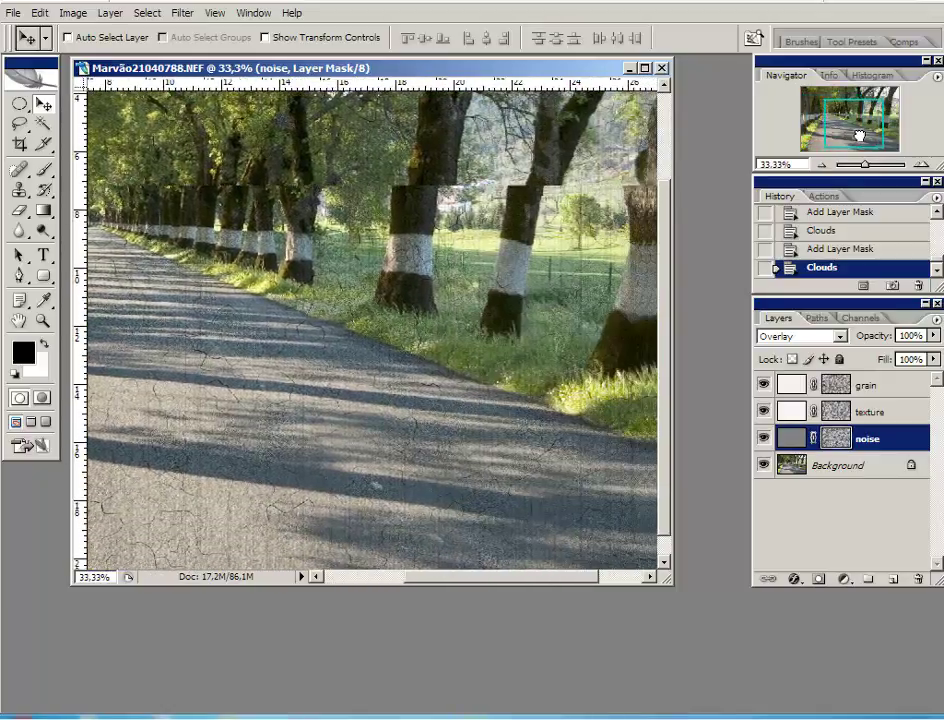
left_click_drag(835, 134, 860, 125)
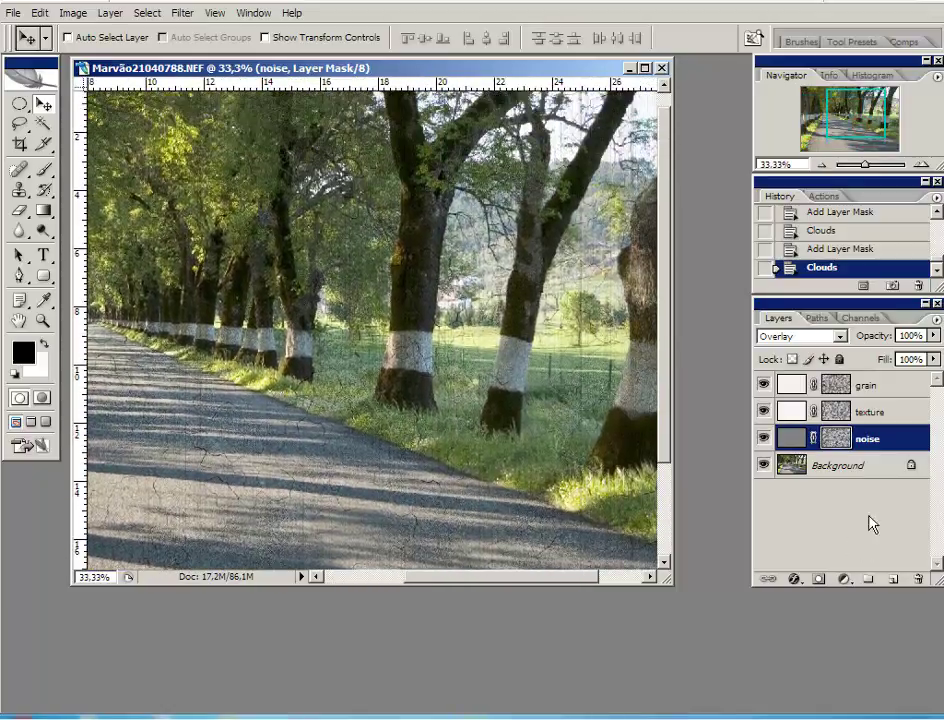
Add a Hue/Saturation adjustment layer directly above the Background layer.
left_click(846, 468)
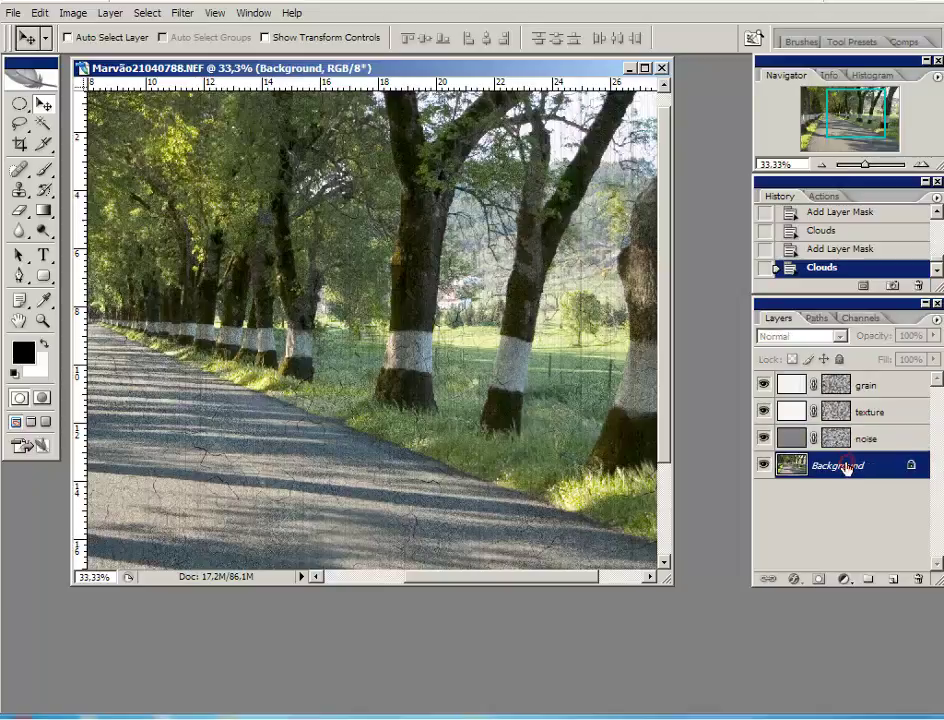
left_click(844, 580)
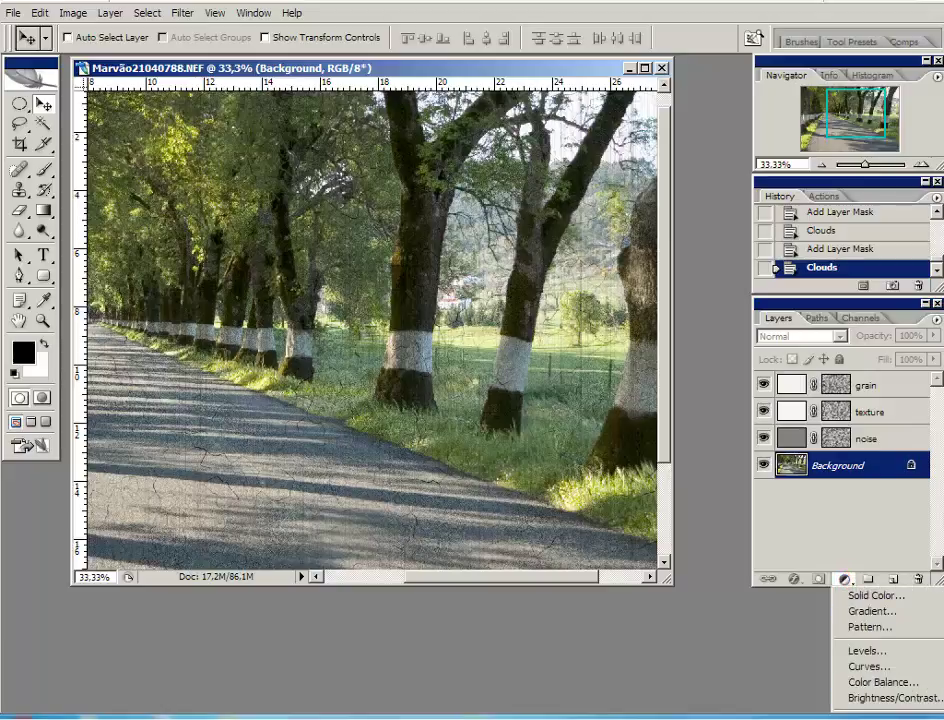
left_click_drag(815, 304, 614, 182)
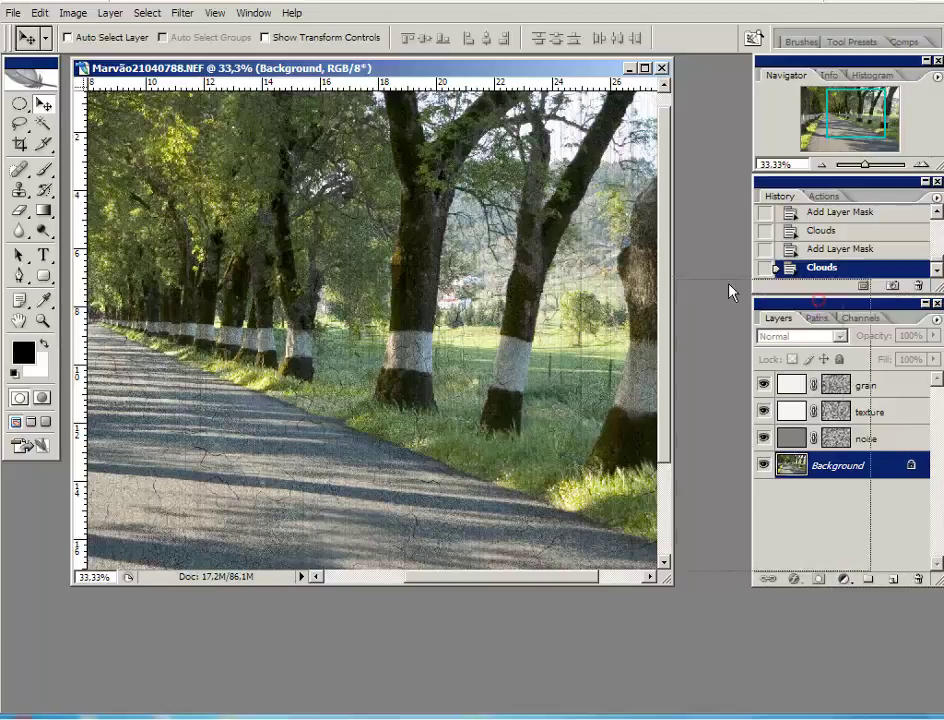
left_click(647, 457)
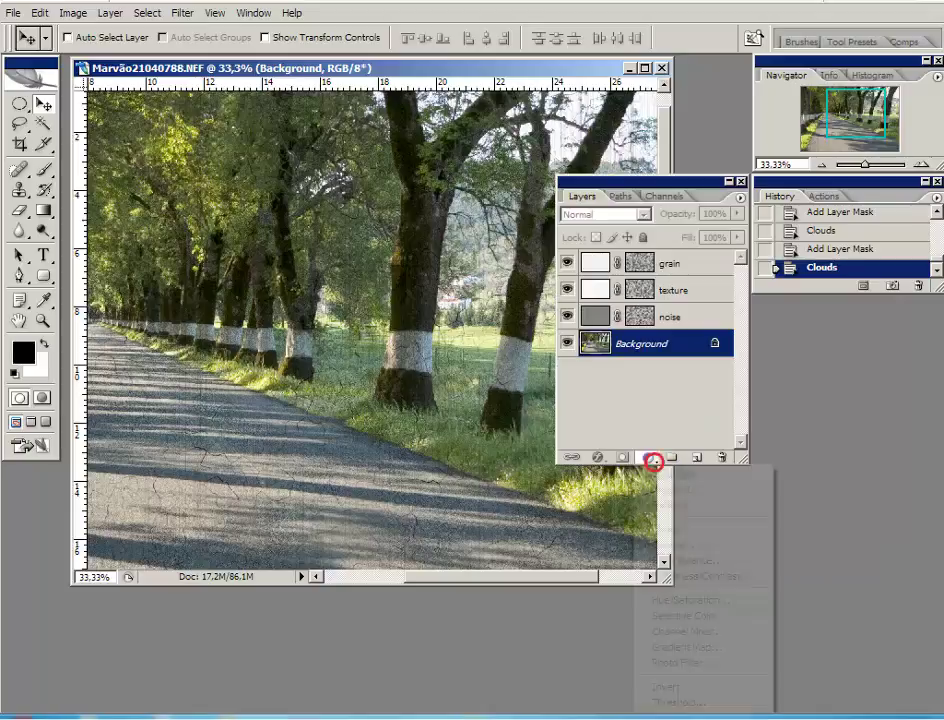
left_click(680, 603)
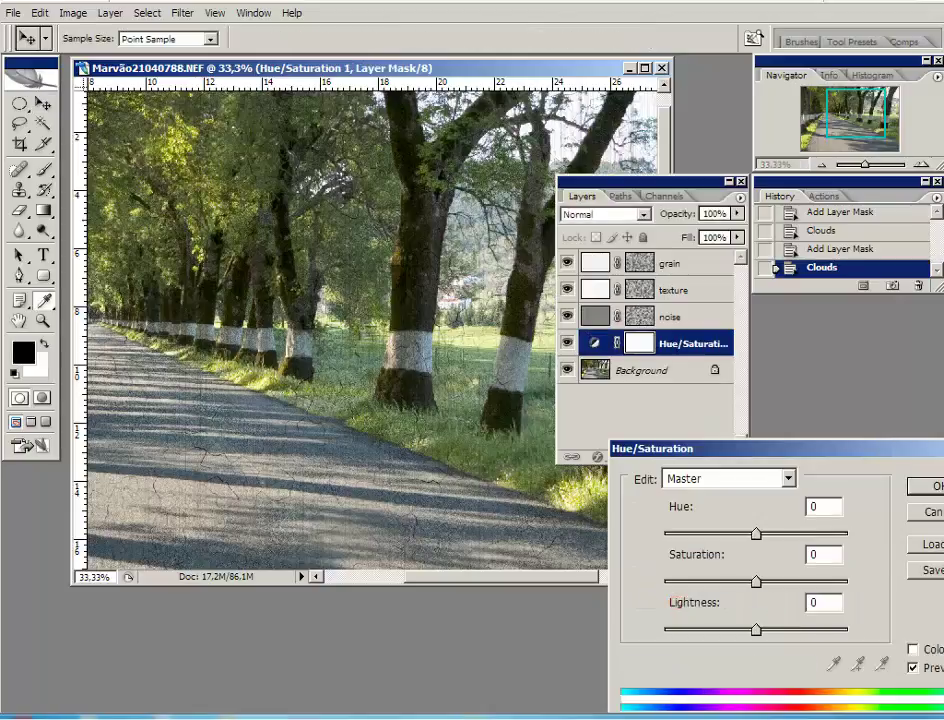
left_click_drag(750, 448, 448, 433)
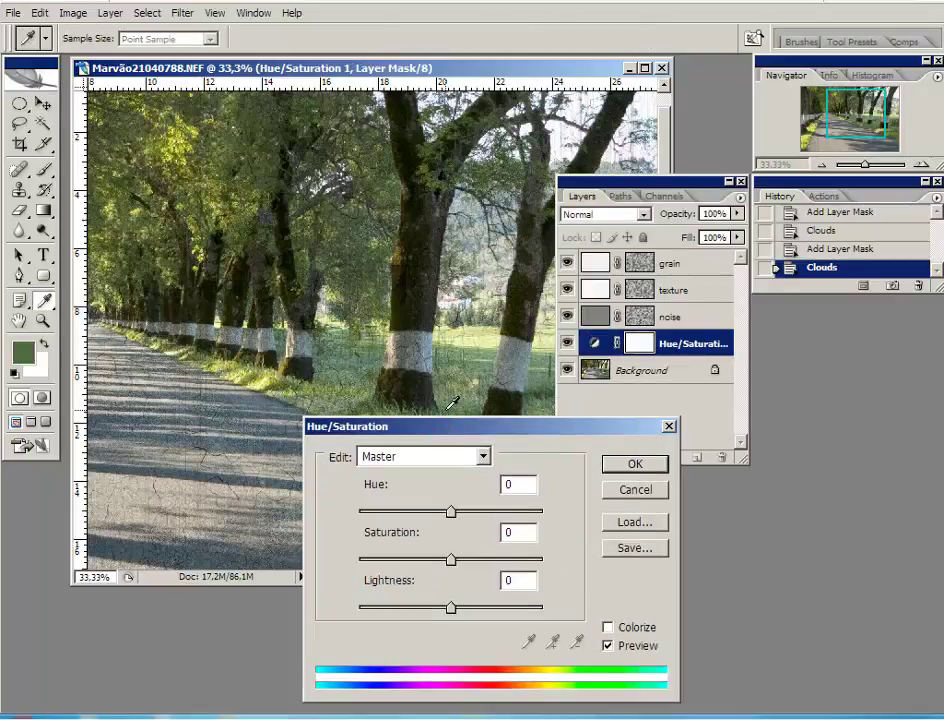
Colorize the Hue/Saturation layer with hue 43, saturation 20, lightness +12, and confirm.
left_click(609, 628)
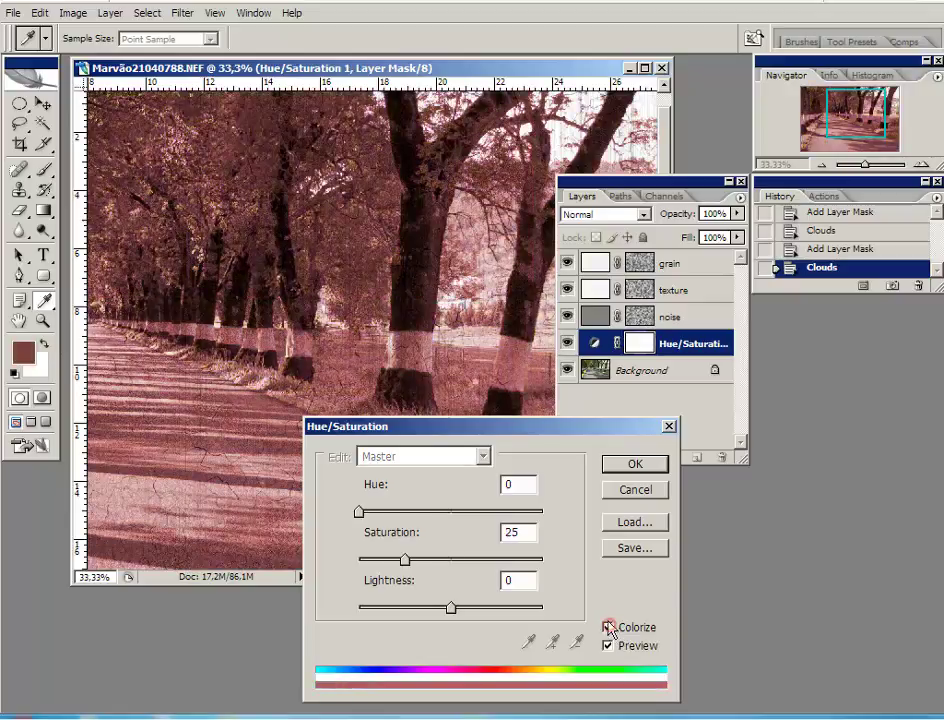
left_click_drag(480, 430, 684, 318)
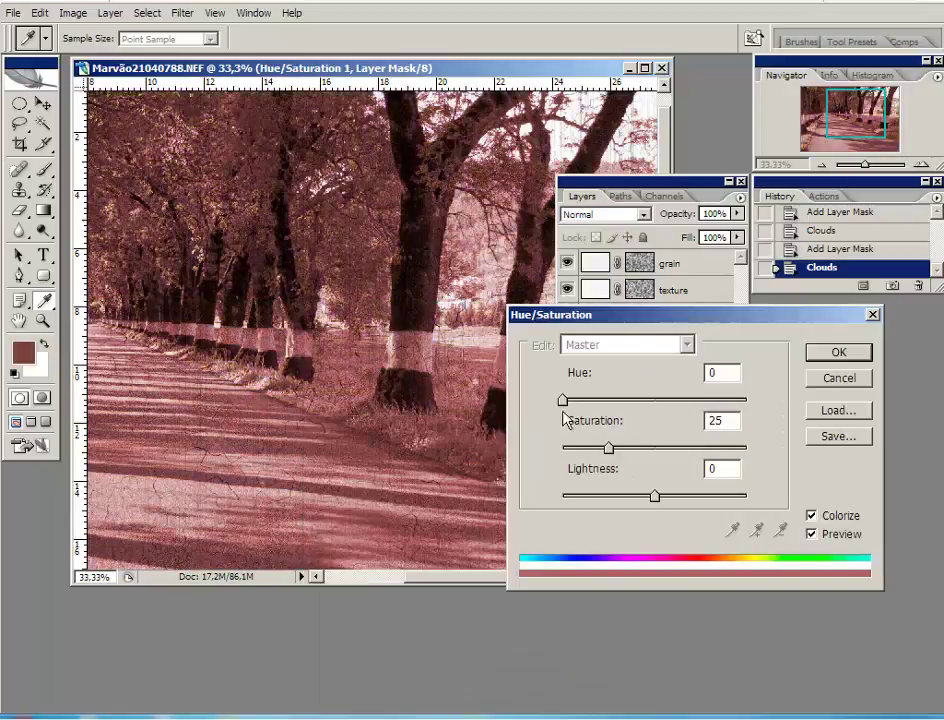
left_click_drag(563, 400, 585, 400)
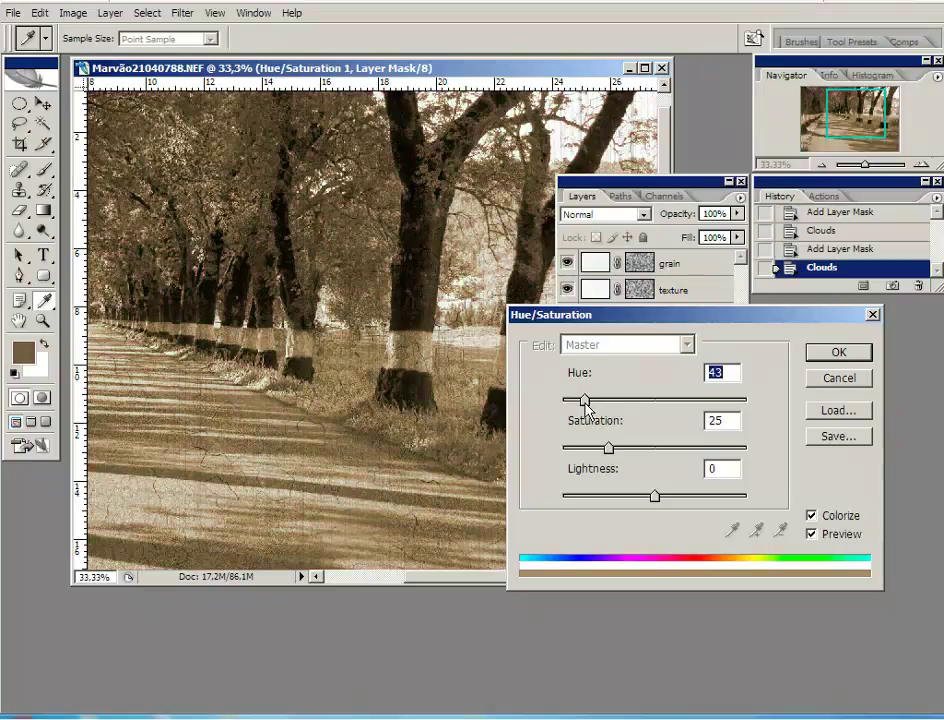
left_click_drag(608, 448, 598, 449)
left_click_drag(655, 497, 666, 497)
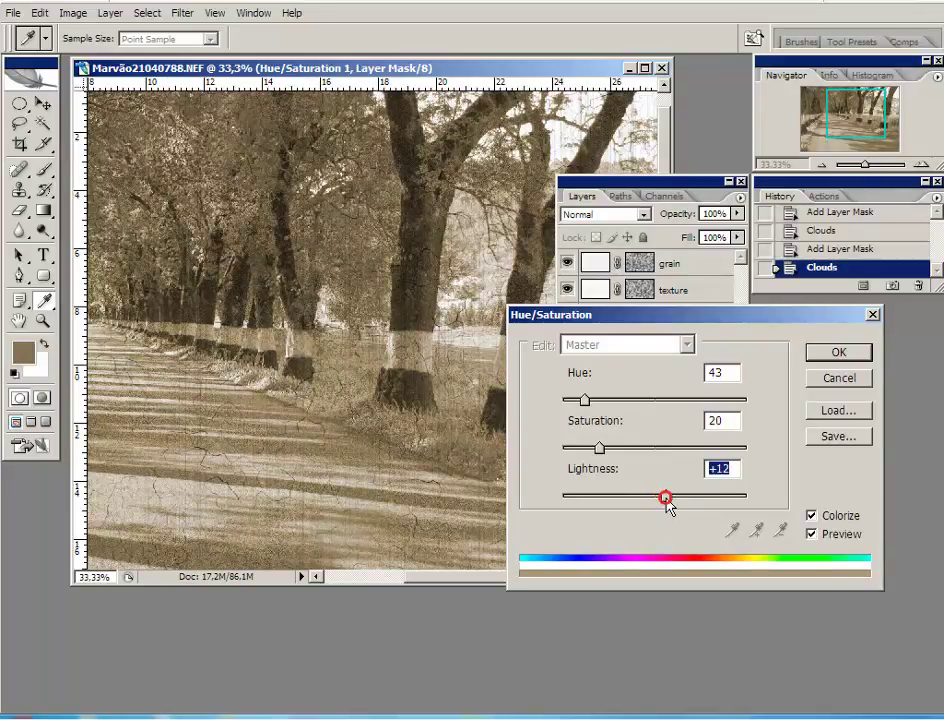
left_click(838, 353)
left_click(838, 356)
key("v")
key("d")
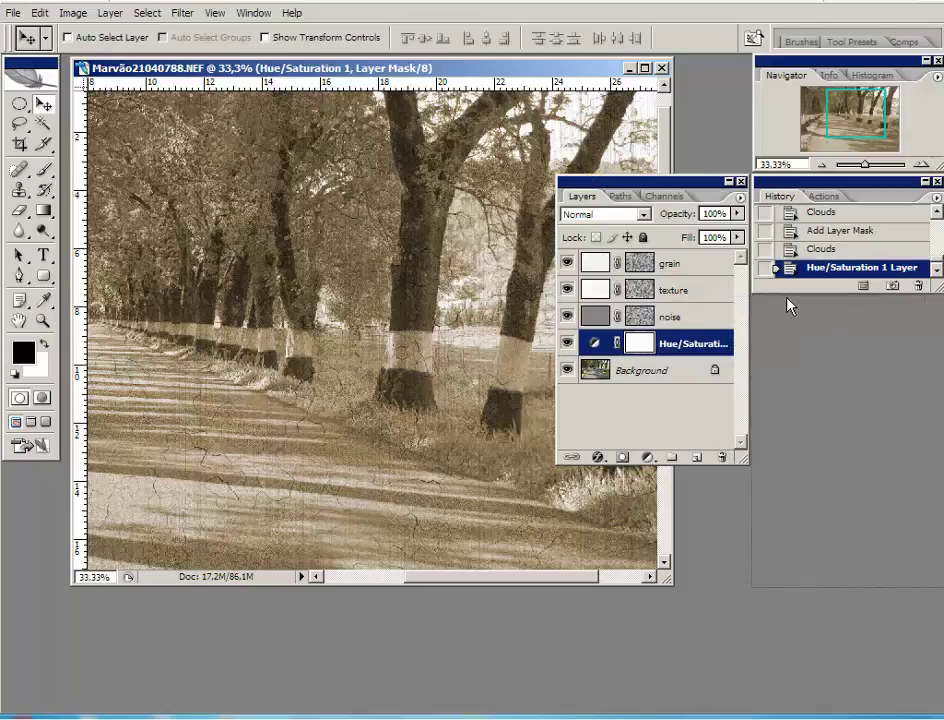
Dock the Layers panel and toggle the effect layers off and on to compare.
left_click_drag(645, 243, 790, 306)
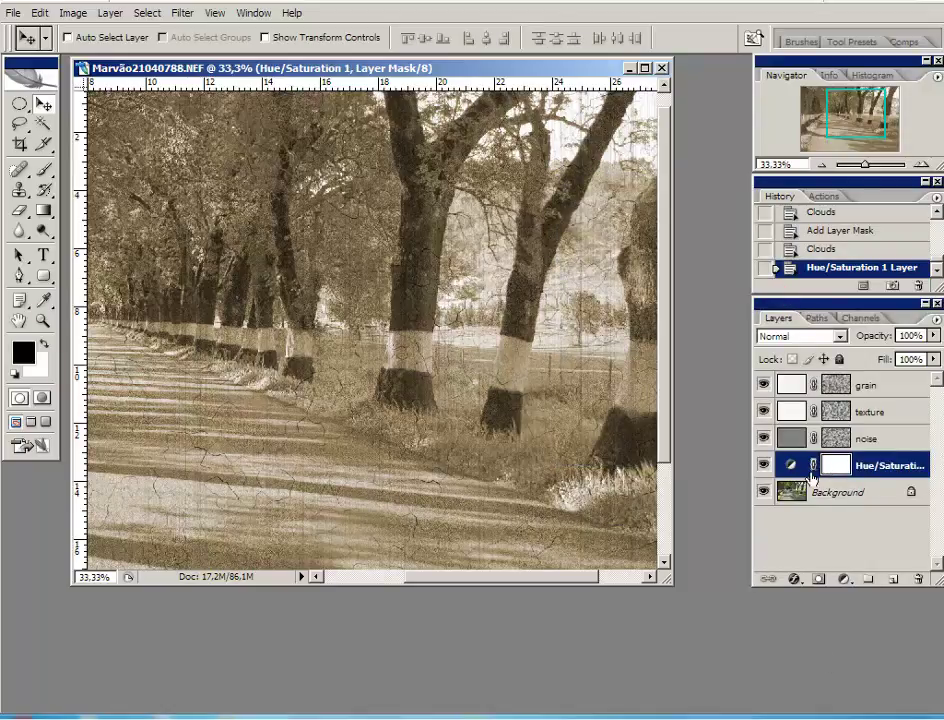
left_click(765, 465)
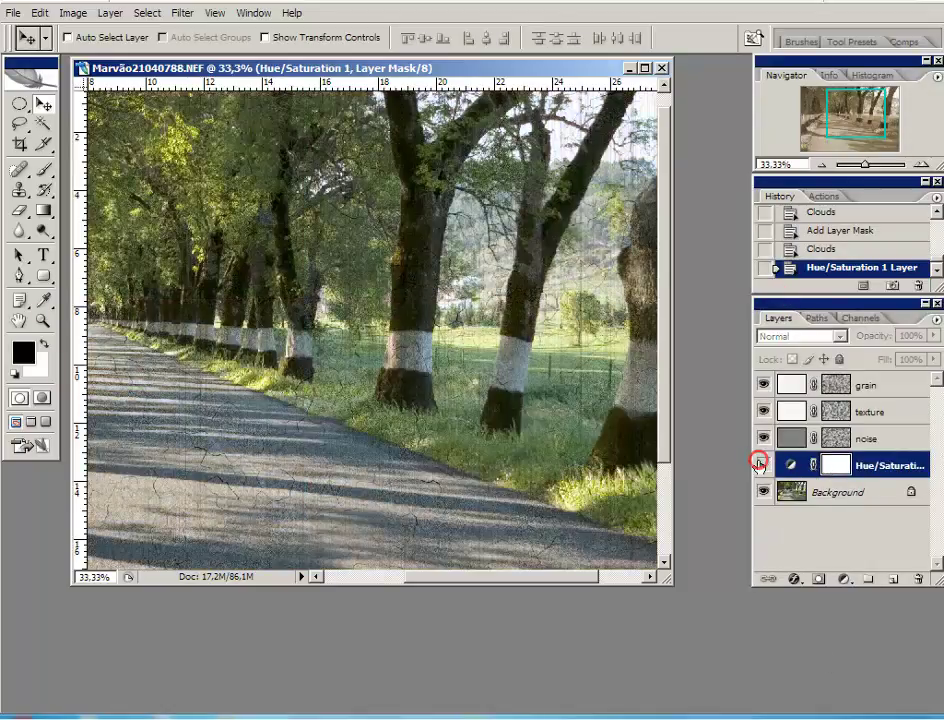
left_click_drag(763, 438, 763, 385)
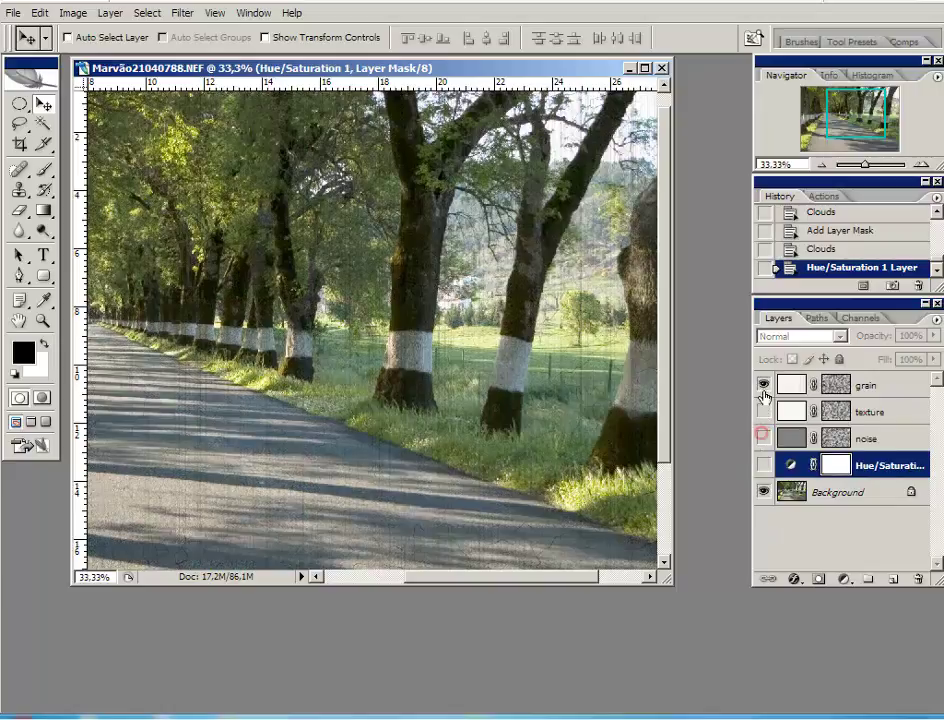
left_click(821, 165)
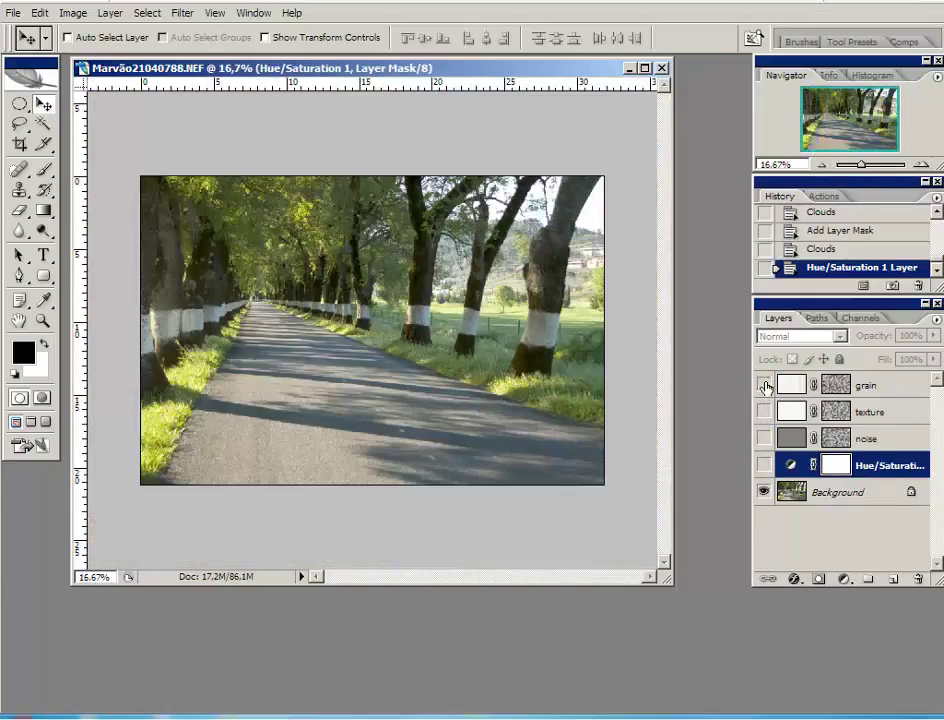
left_click_drag(763, 385, 763, 445)
left_click(763, 465)
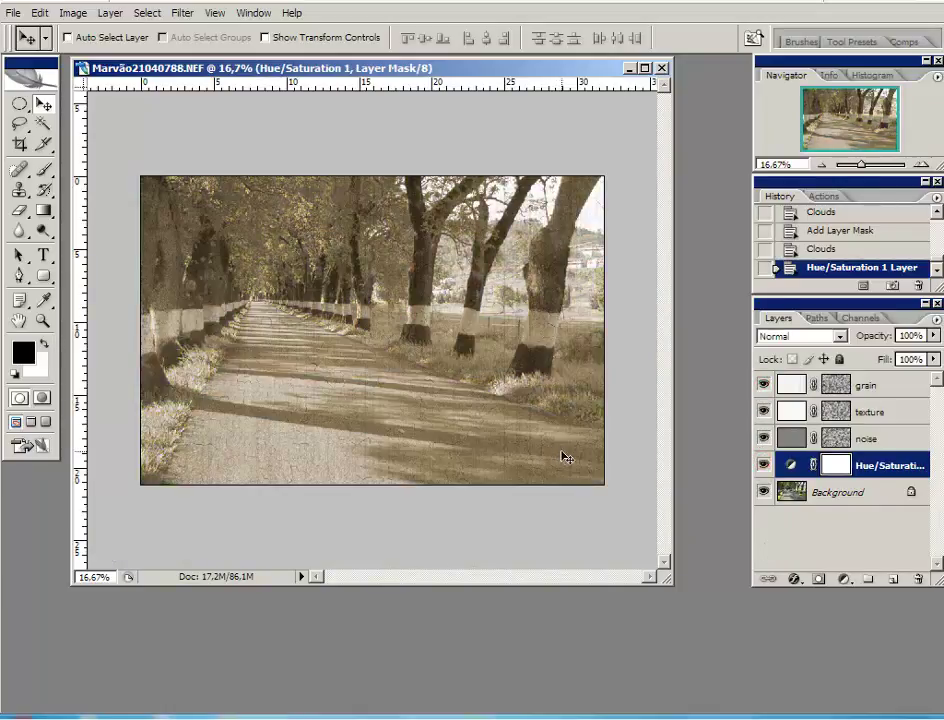
mouse_move(763, 465)
left_mouse_down()
mouse_move(763, 385)
mouse_move(763, 465)
left_mouse_up()
Zoom in, hide and restore the effect layers again, then zoom out to the whole photo.
left_click(921, 164)
left_click(921, 164)
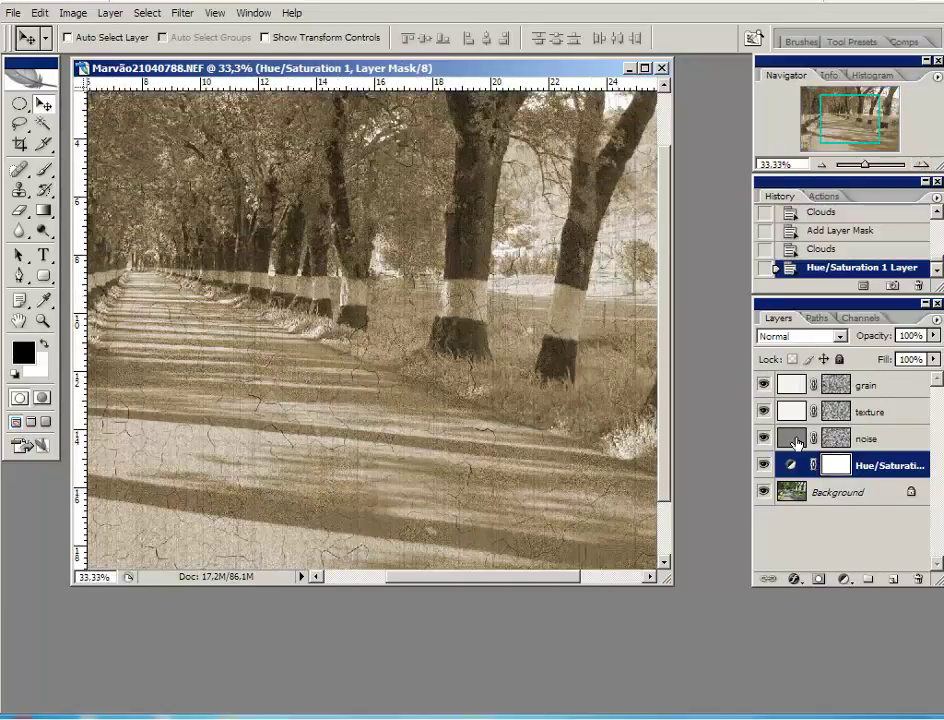
left_click_drag(763, 465, 765, 386)
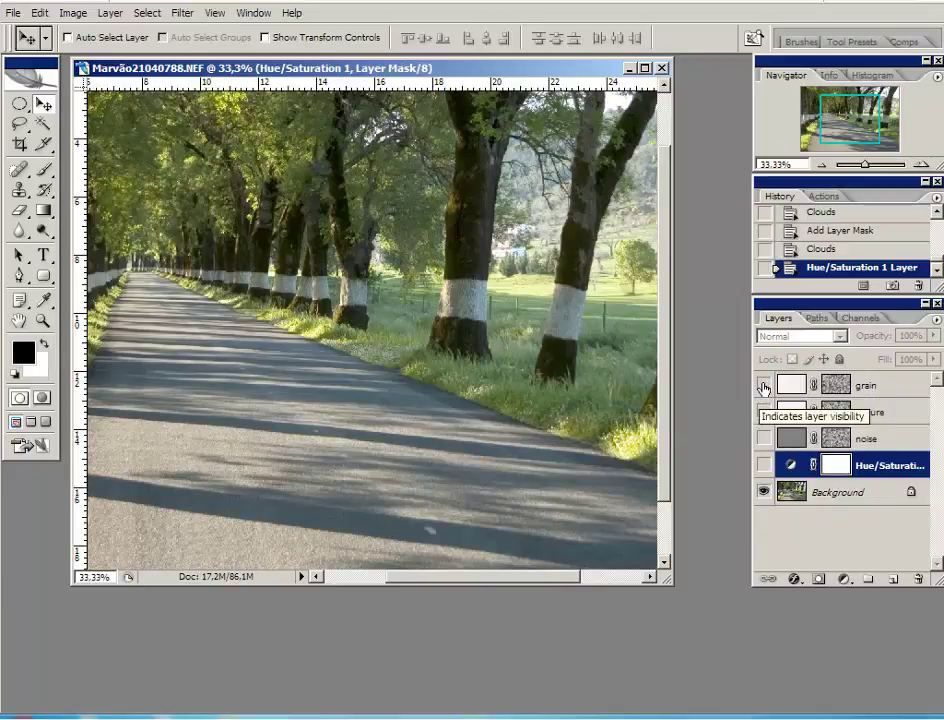
left_click(764, 412)
left_click(764, 438)
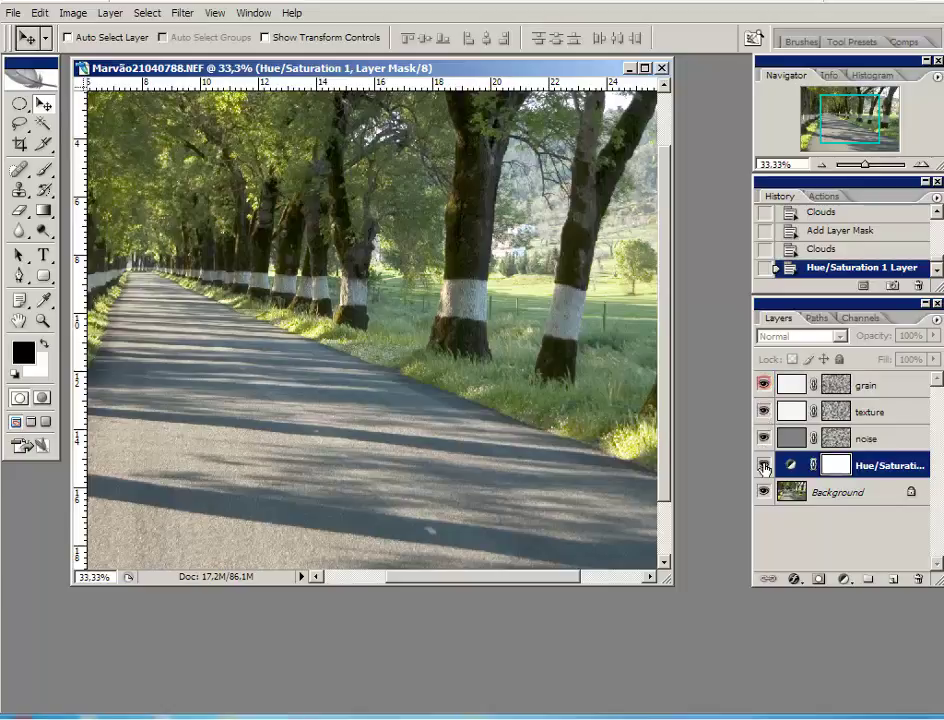
left_click(764, 465)
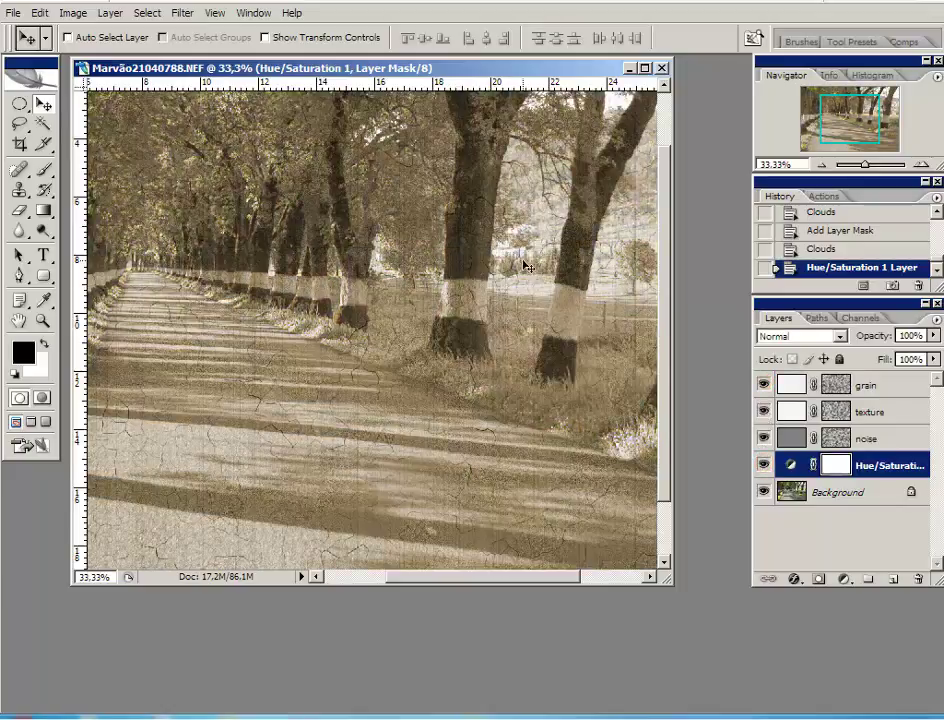
left_click(822, 165)
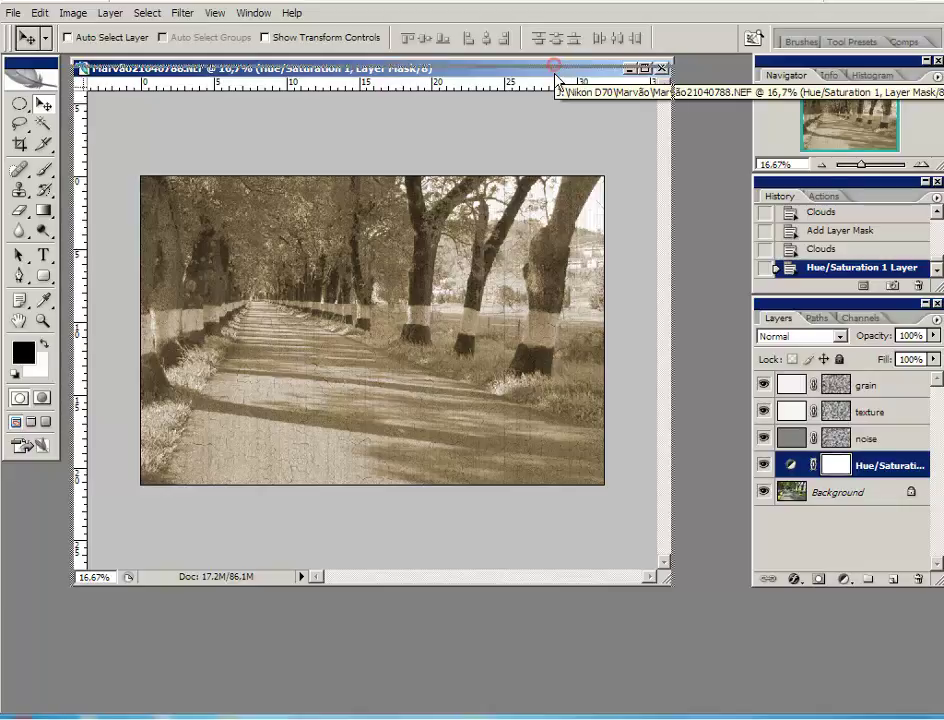
left_click_drag(557, 73, 528, 67)
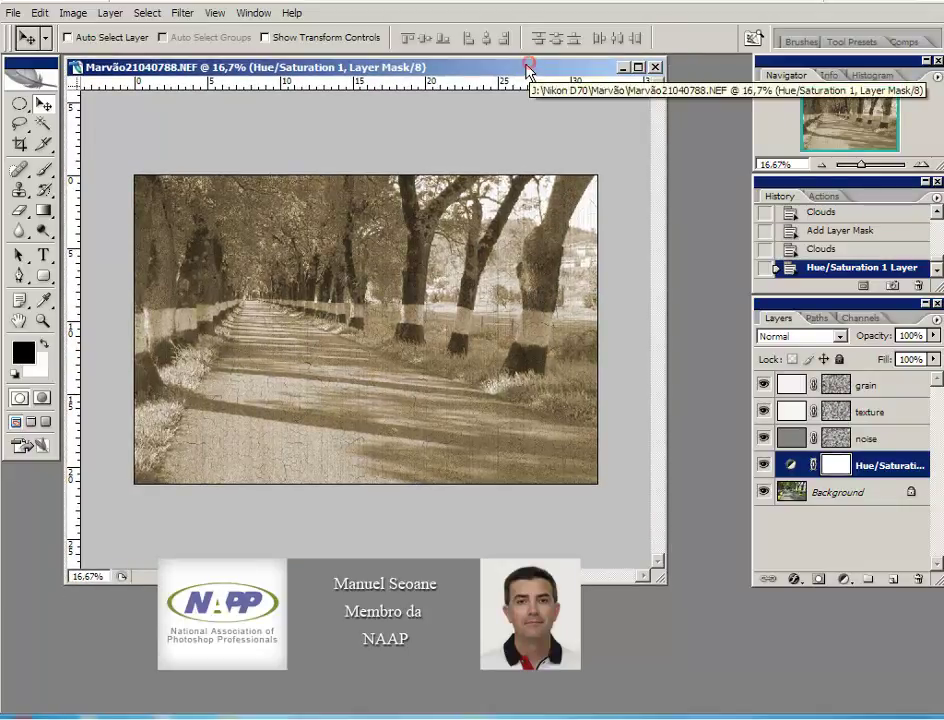